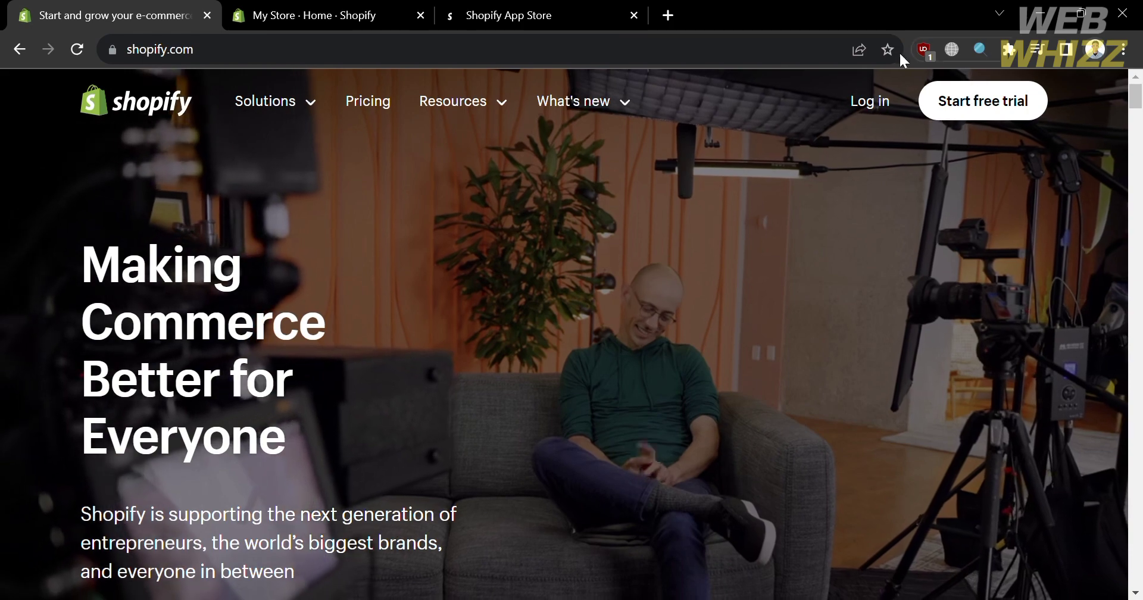
Step: Look through the Shopify homepage from the hero banner down to the footer and return to its beginning
scroll(628, 321, "down", 6)
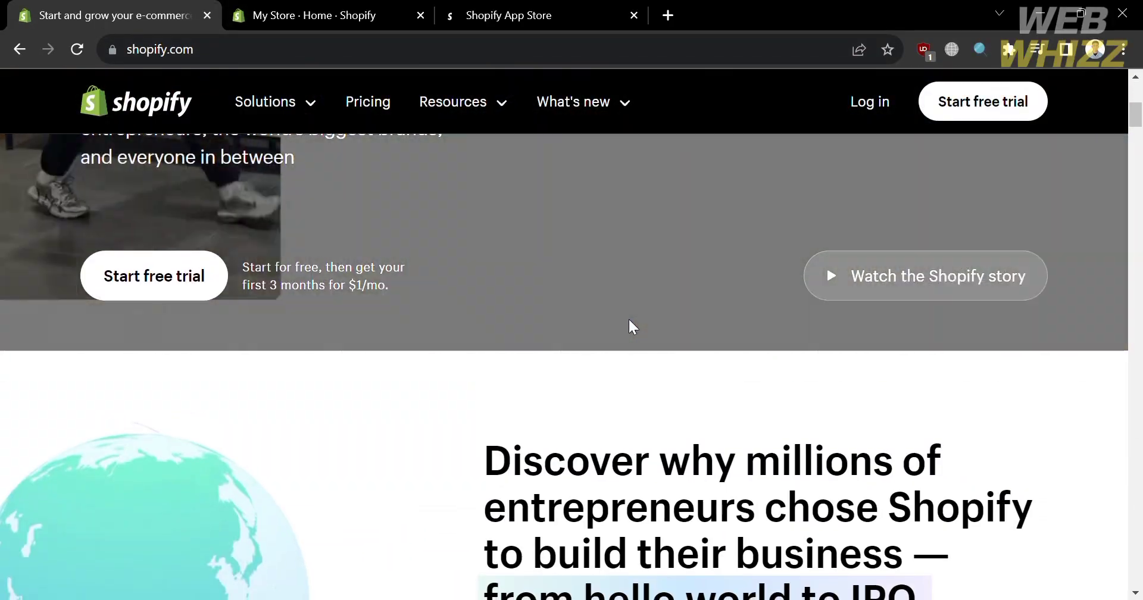
scroll(632, 326, "down", 5)
scroll(628, 319, "down", 5)
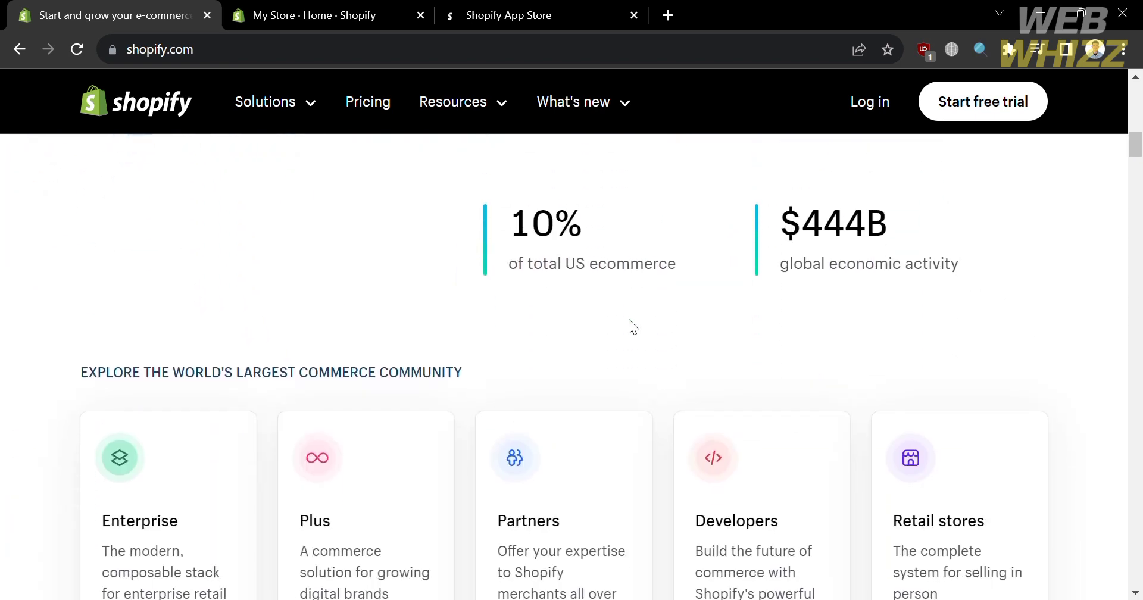
scroll(629, 319, "down", 4)
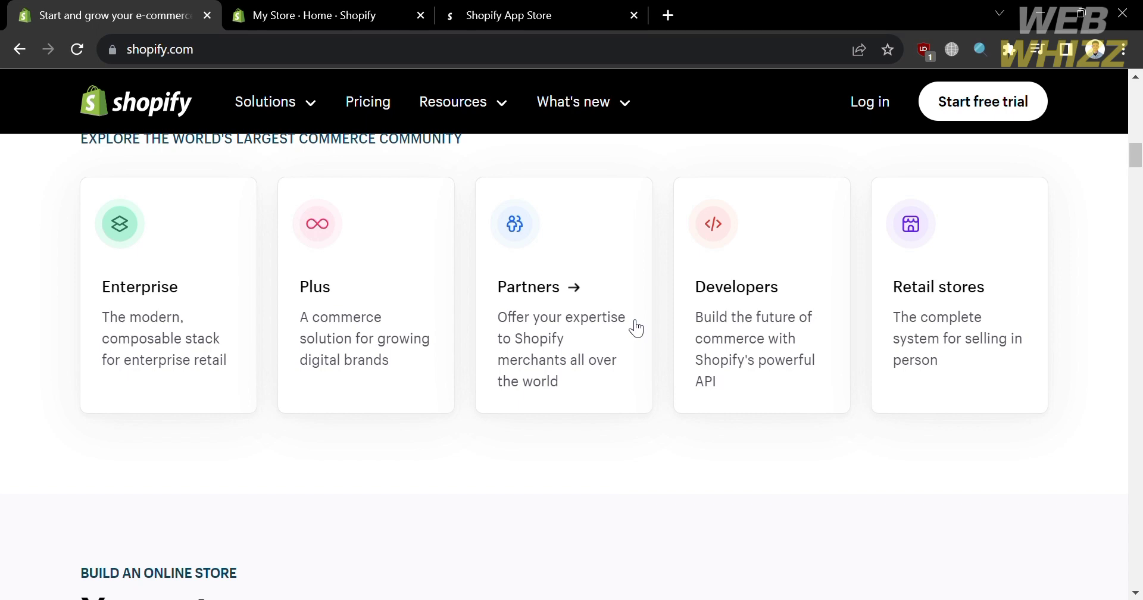
scroll(631, 321, "down", 15)
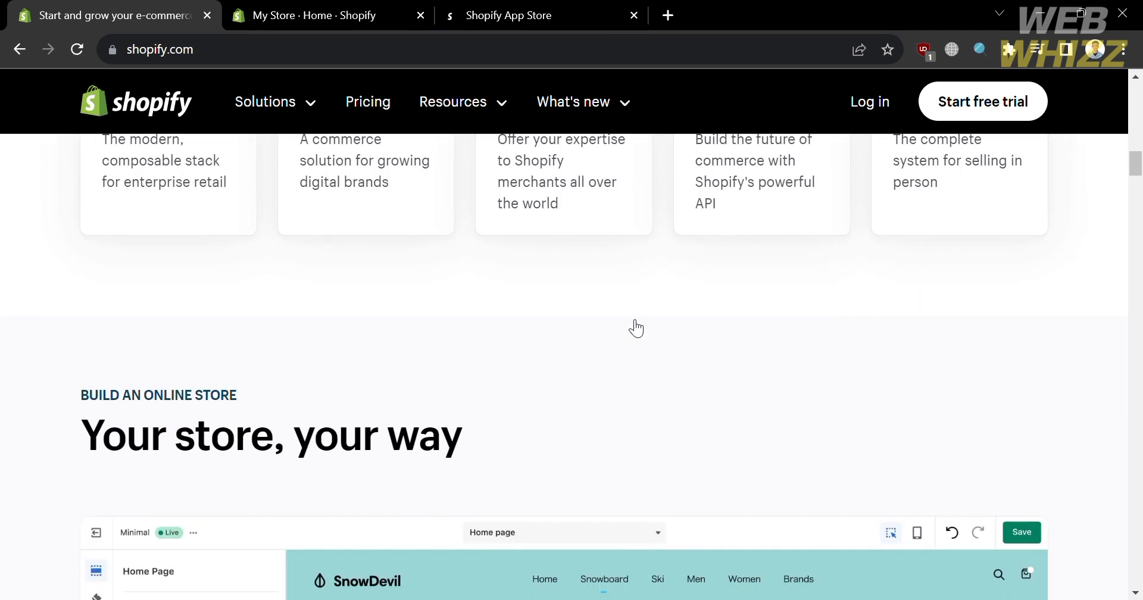
scroll(628, 319, "down", 3)
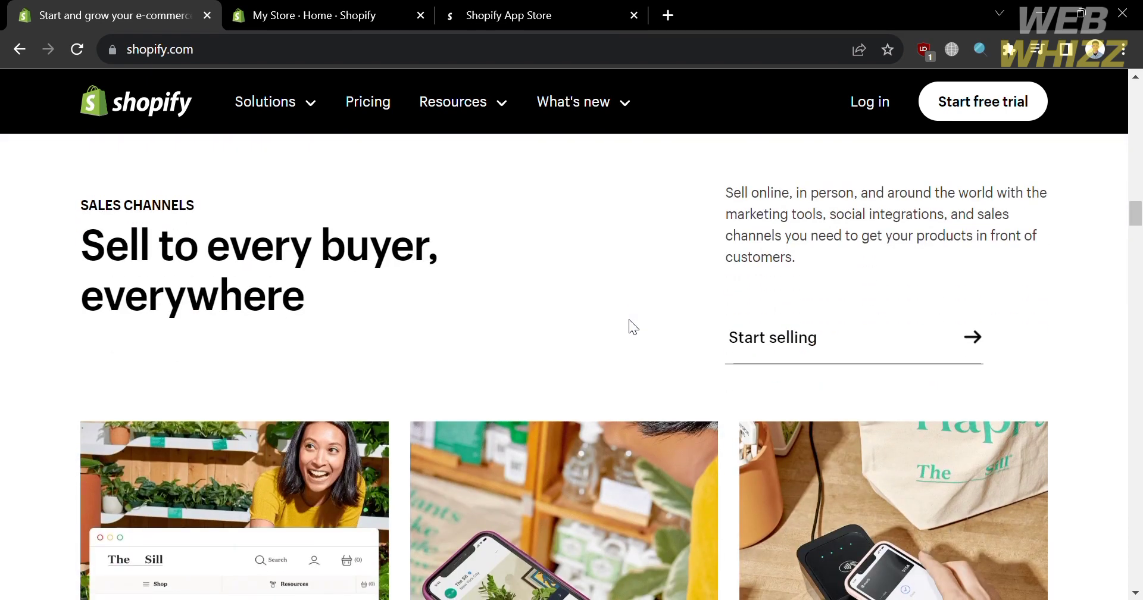
scroll(628, 319, "down", 8)
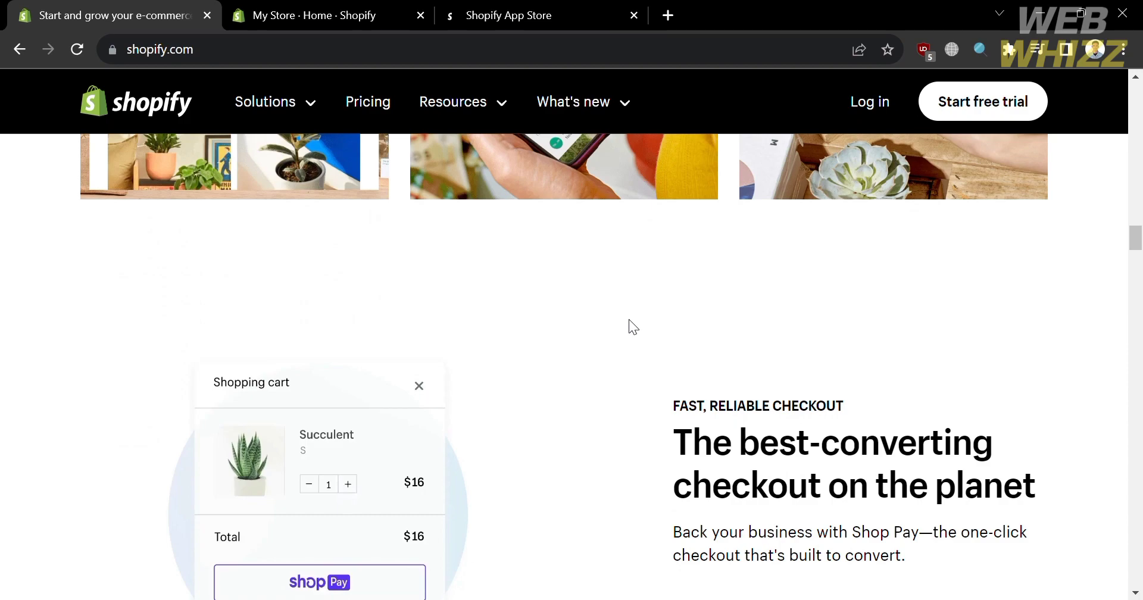
scroll(629, 319, "down", 8)
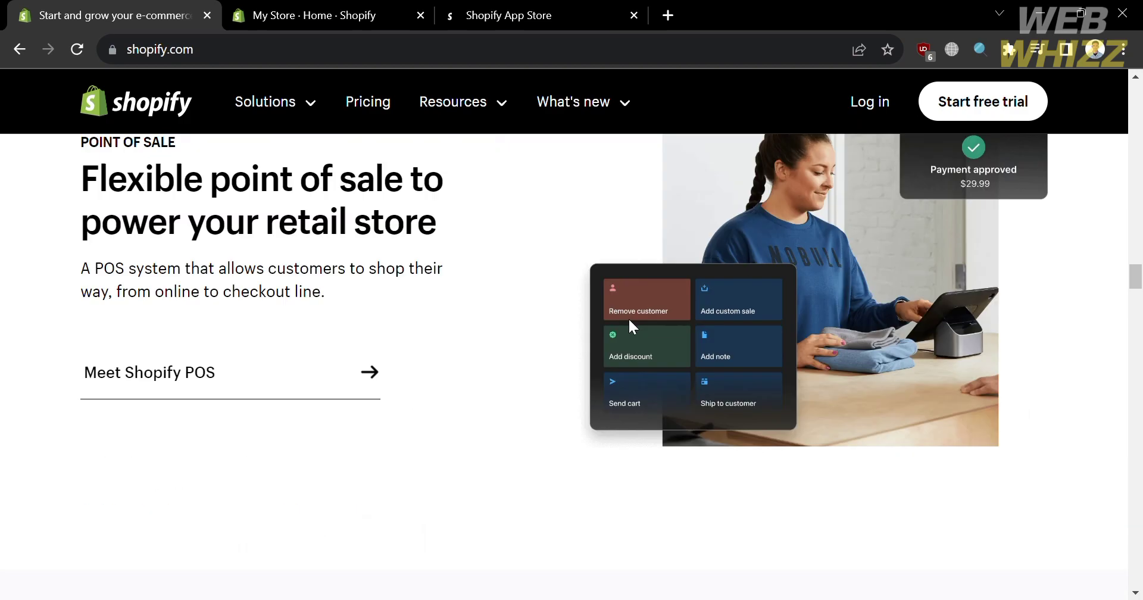
scroll(628, 320, "down", 20)
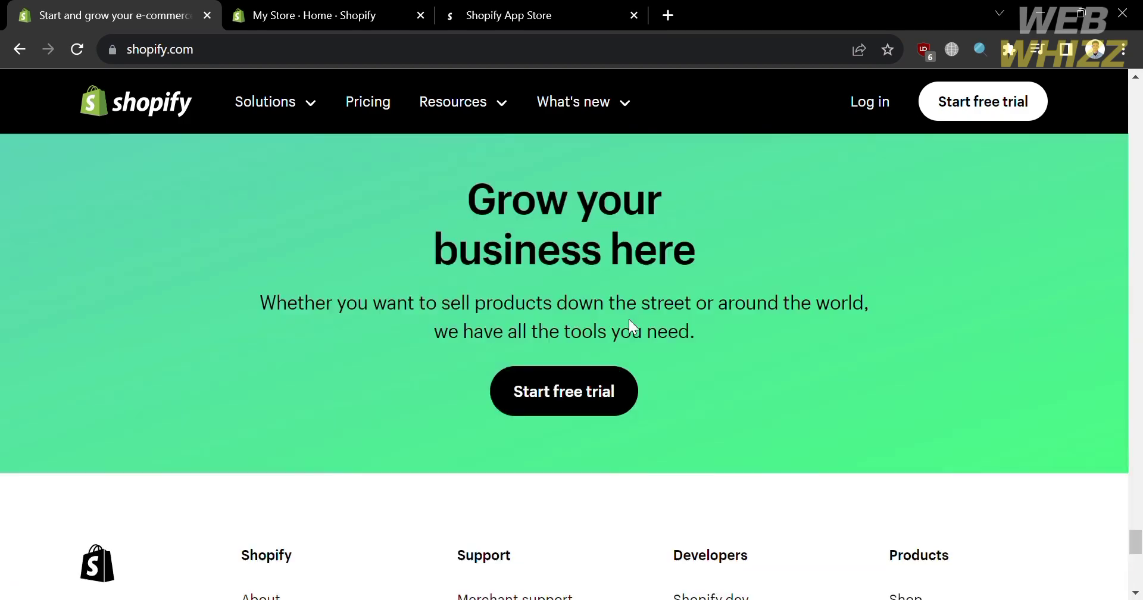
scroll(629, 319, "down", 5)
scroll(629, 319, "up", 15)
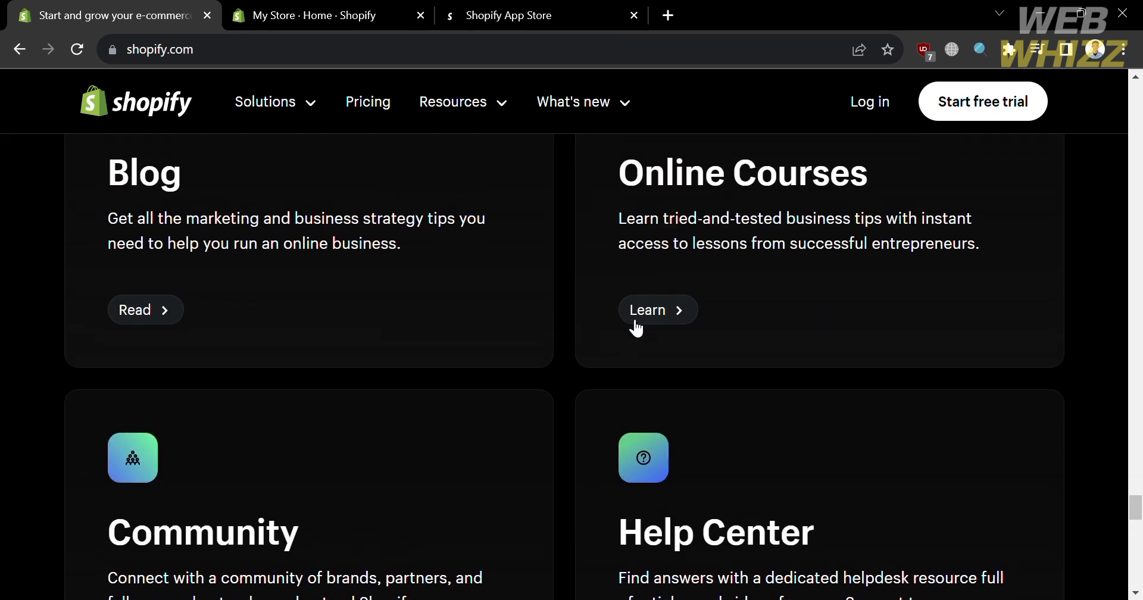
scroll(629, 321, "up", 20)
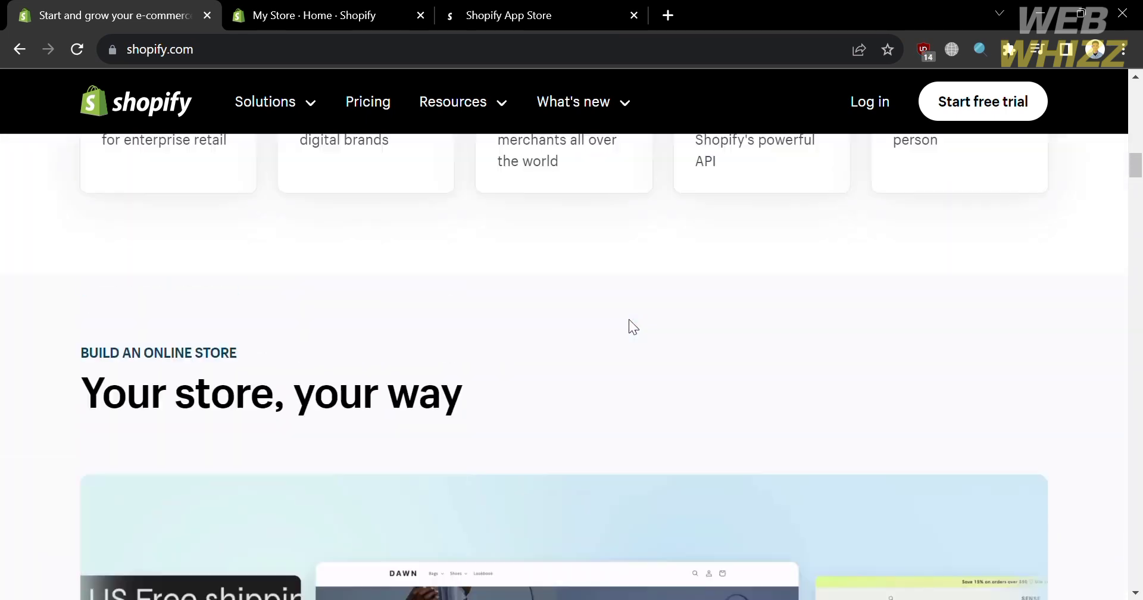
scroll(628, 319, "up", 10)
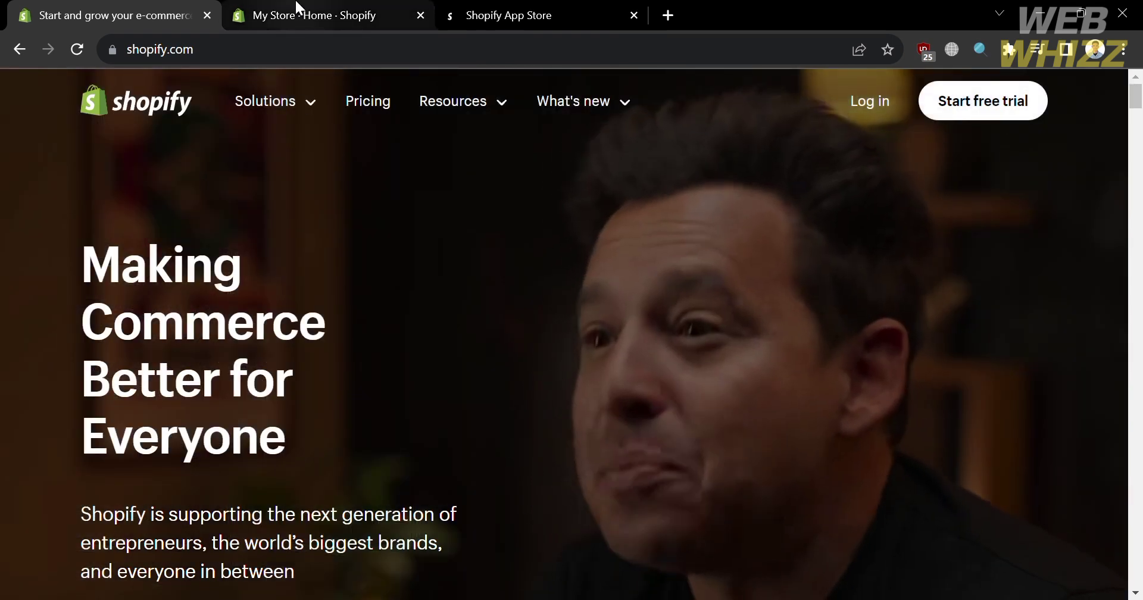
Step: Switch to the My Store admin and browse the apps recommended for adding to the store
left_click(296, 7)
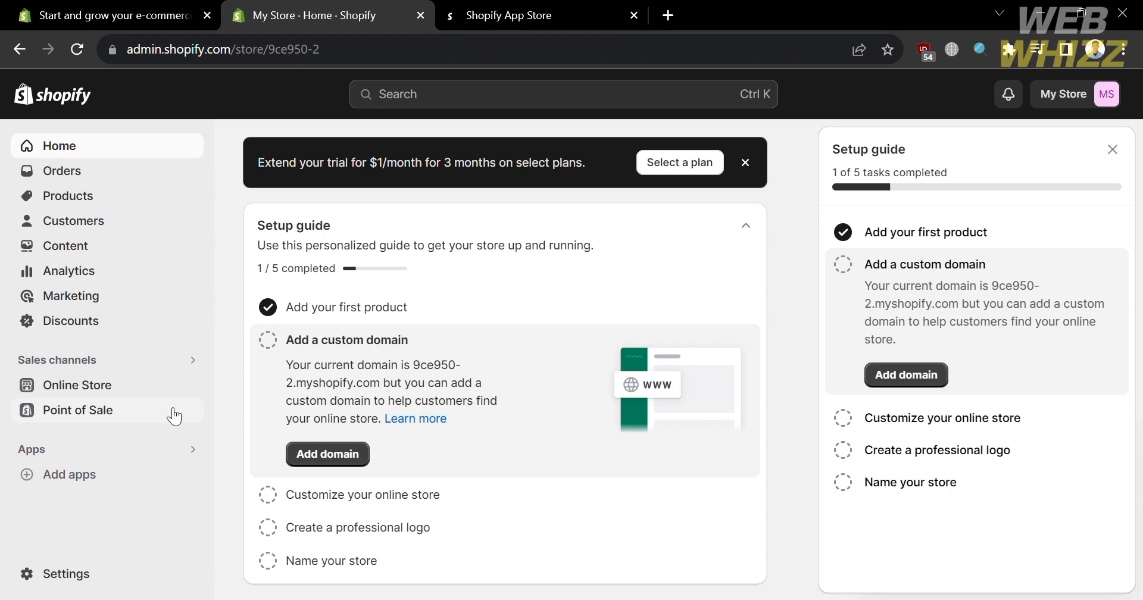
left_click(98, 477)
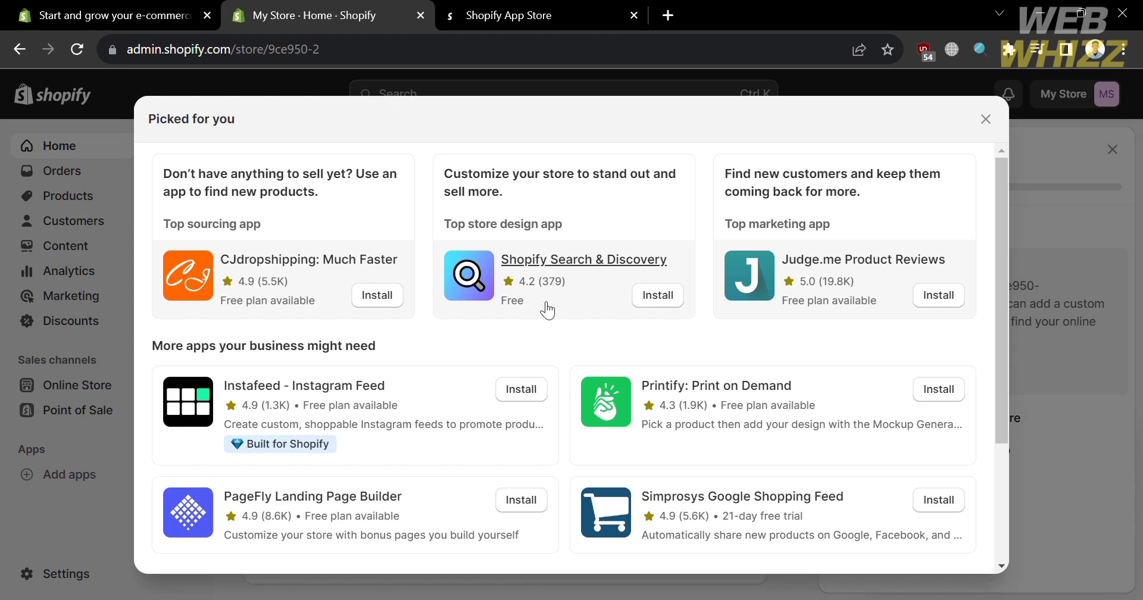
scroll(593, 315, "down", 3)
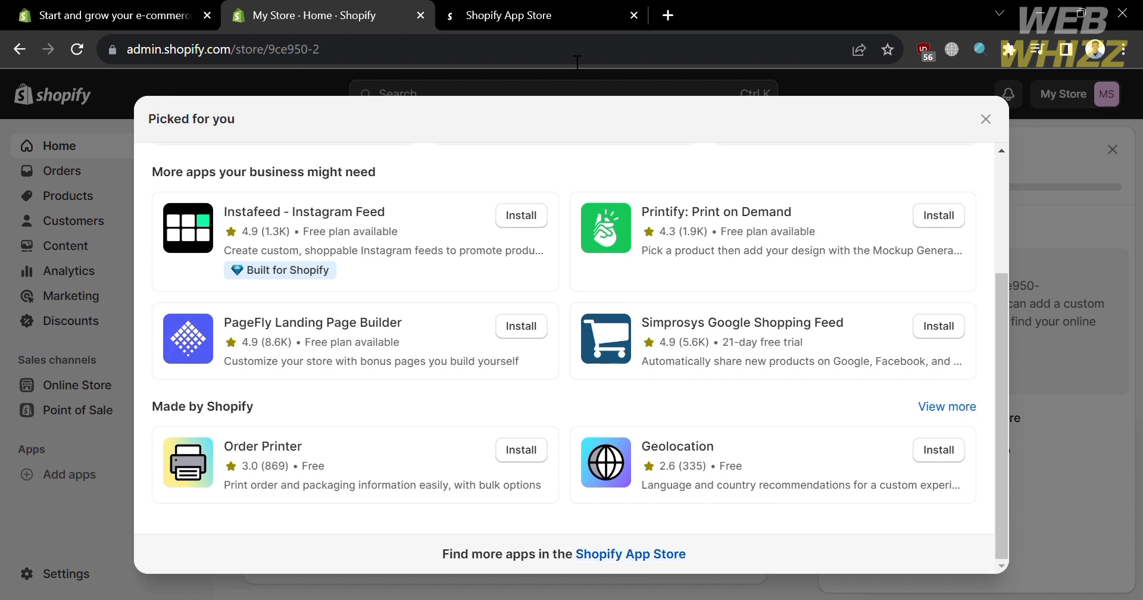
Step: Search the Shopify App Store for "delivery date" and open the Estimated Delivery Date - Plus listing
left_click(566, 8)
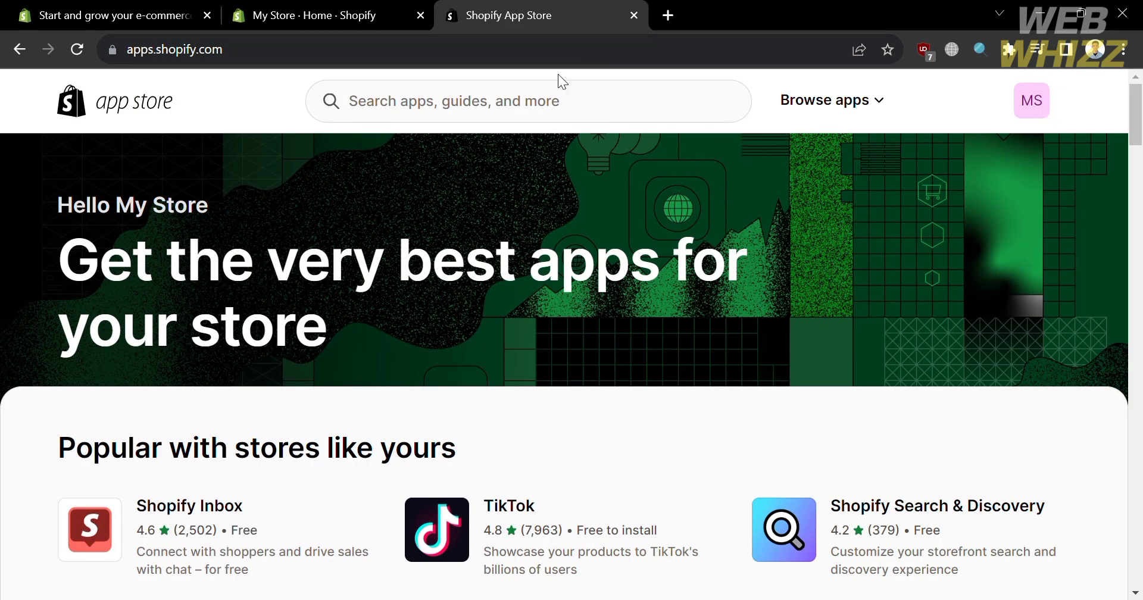
left_click(529, 107)
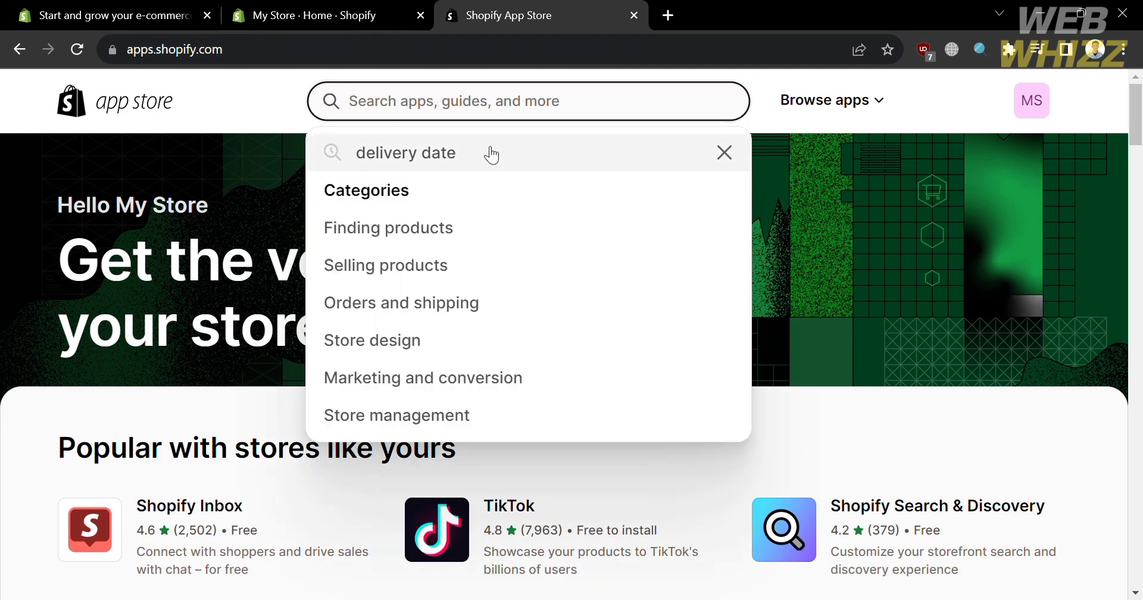
left_click(484, 170)
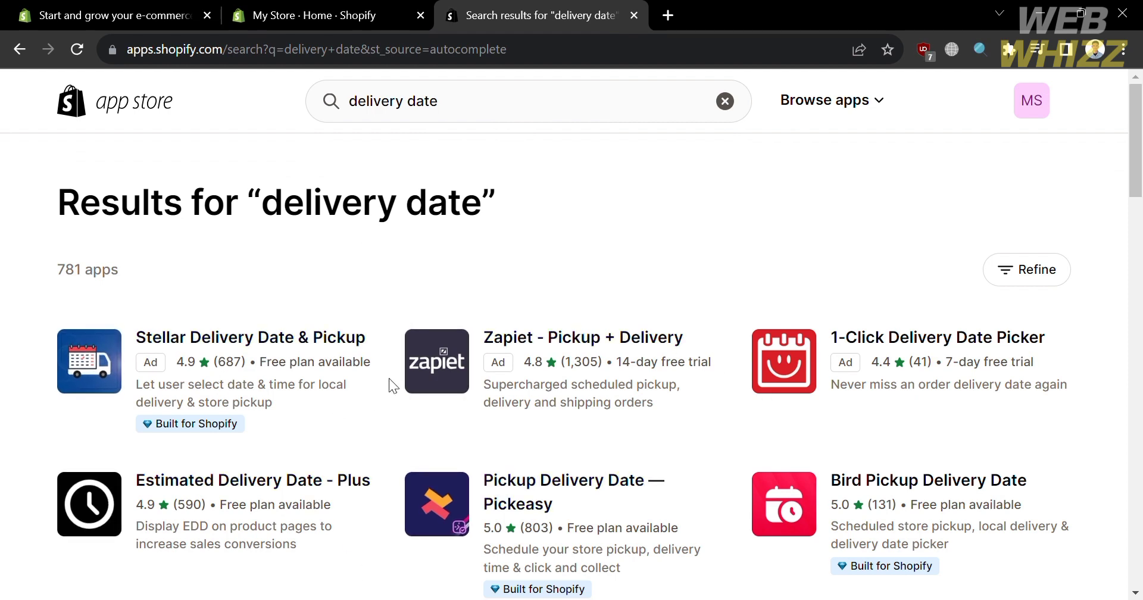
left_click(284, 481)
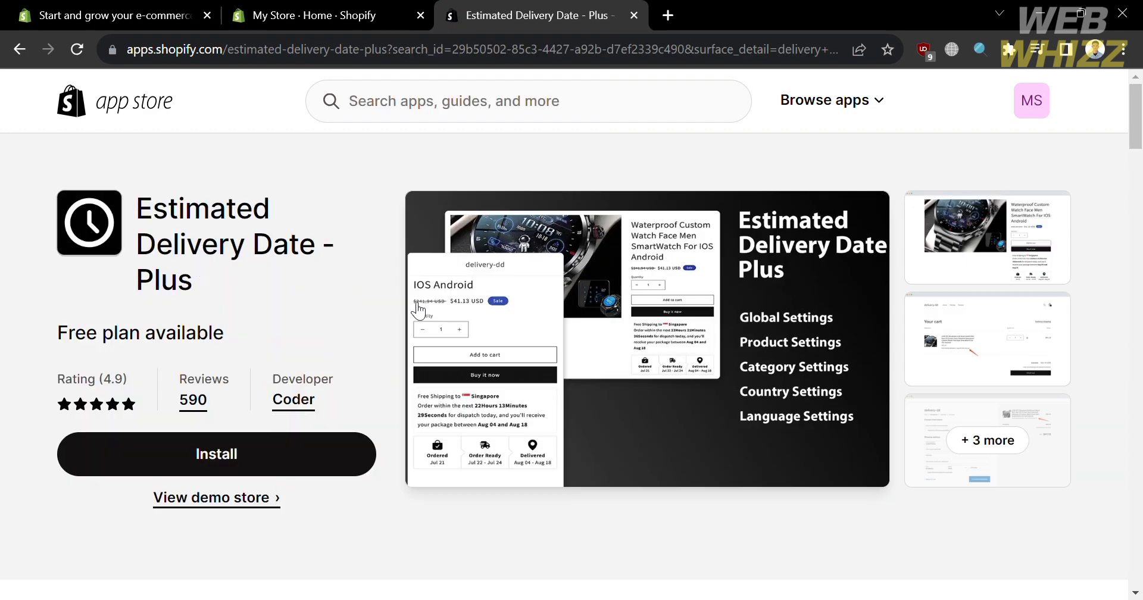
Step: Install the Estimated Delivery Date - Plus app on My Store and enable it from its dashboard
scroll(479, 482, "down", 8)
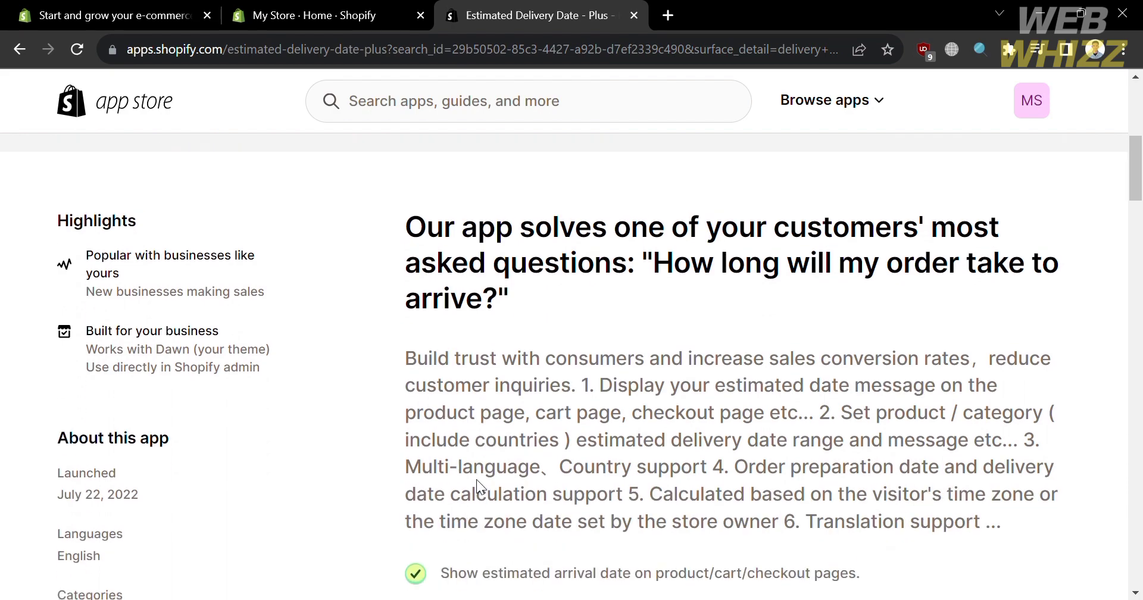
scroll(477, 479, "up", 5)
scroll(476, 479, "down", 6)
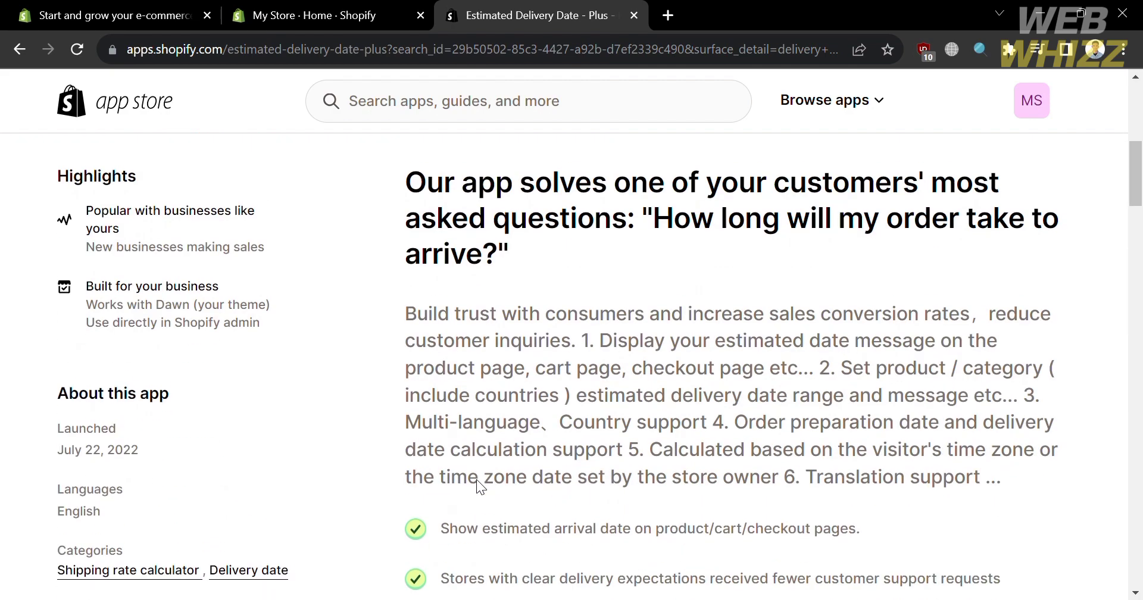
scroll(870, 377, "down", 1)
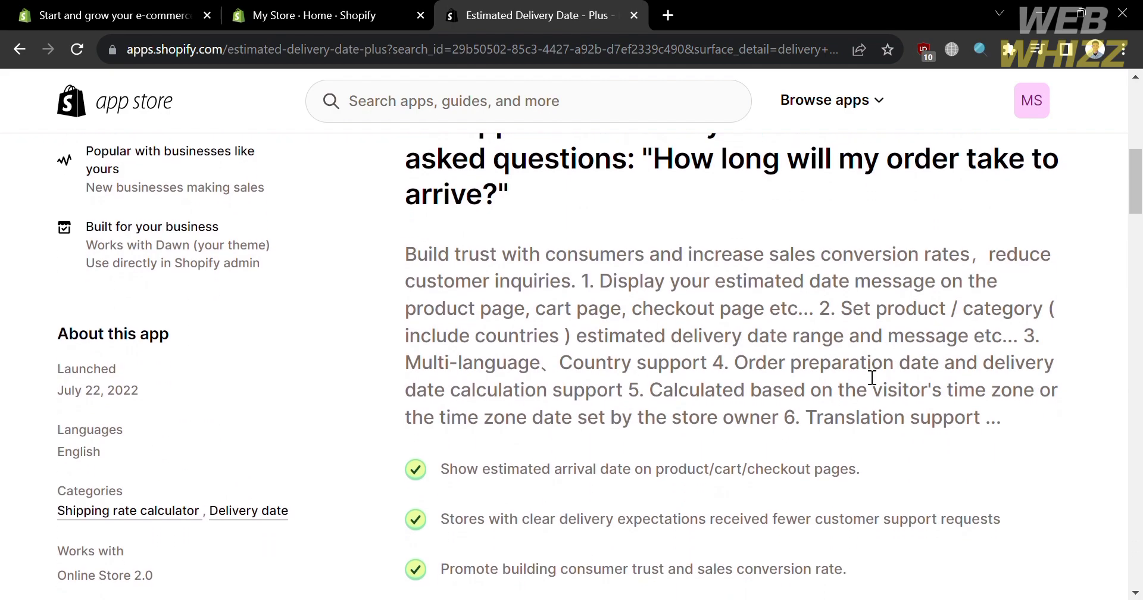
scroll(871, 377, "down", 2)
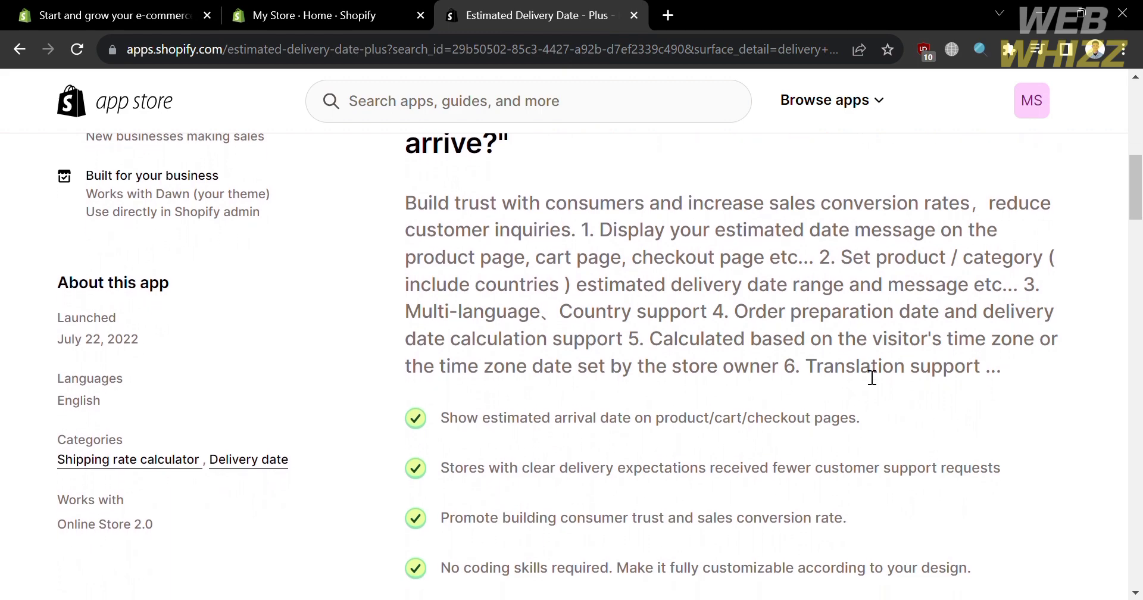
scroll(801, 487, "up", 9)
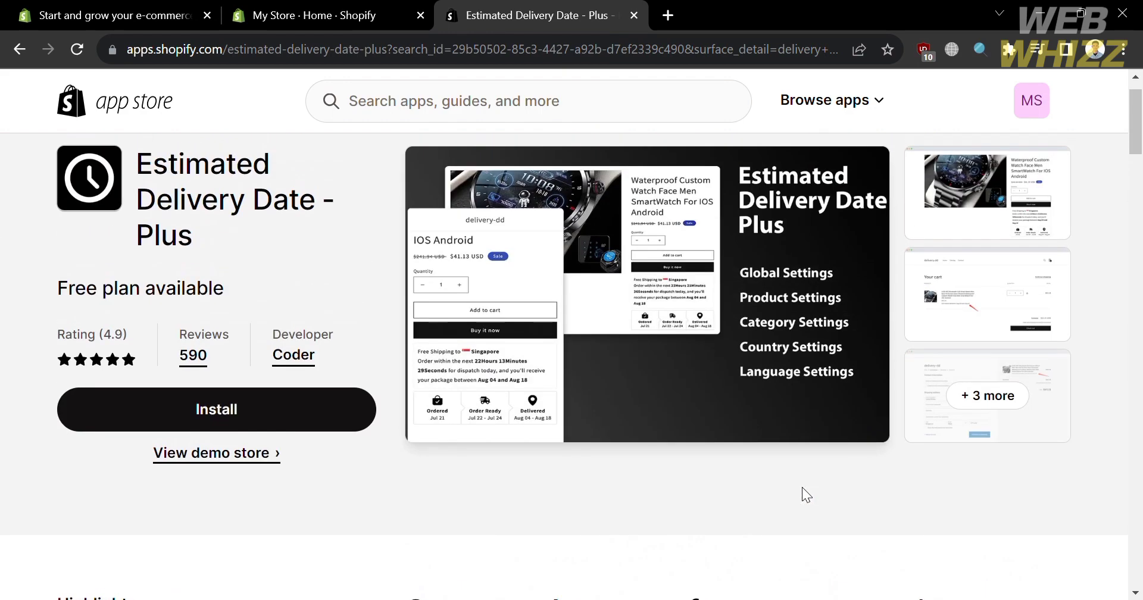
left_click(326, 412)
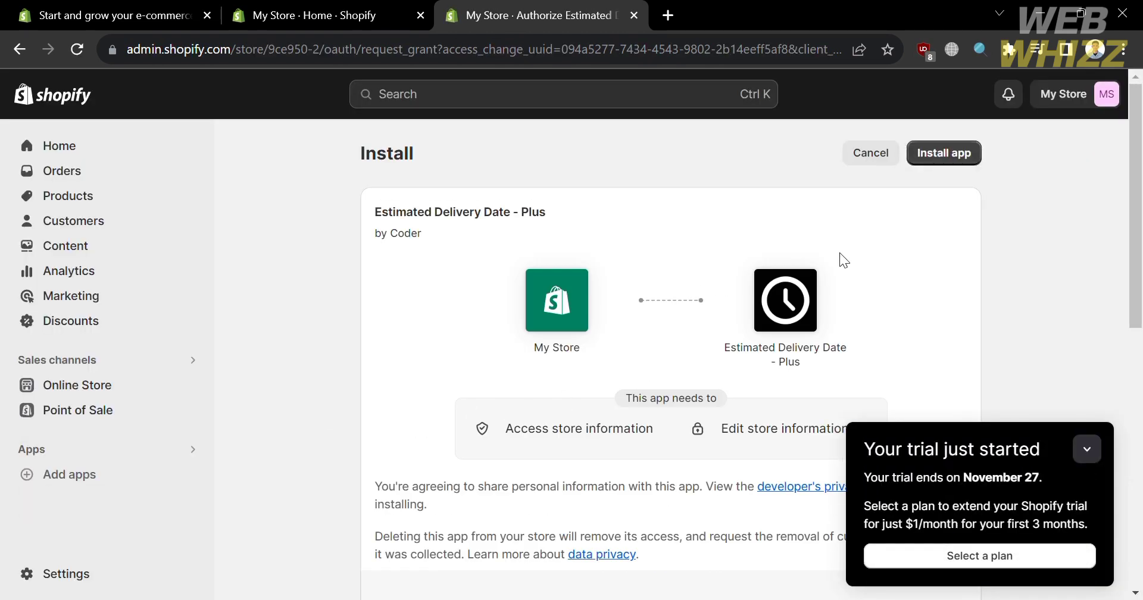
left_click(937, 151)
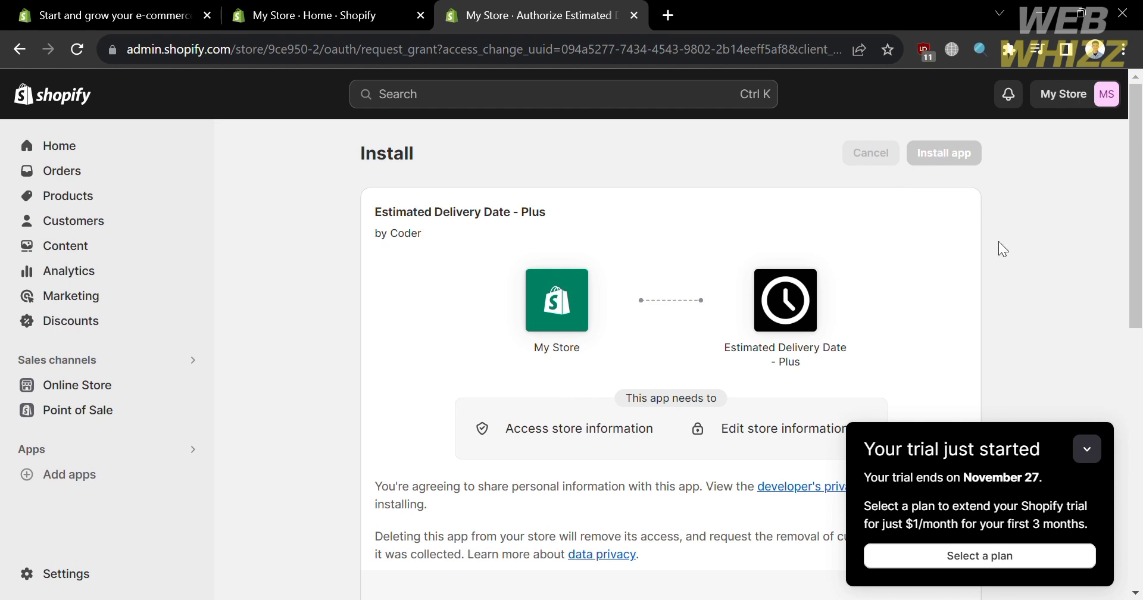
left_click(1087, 450)
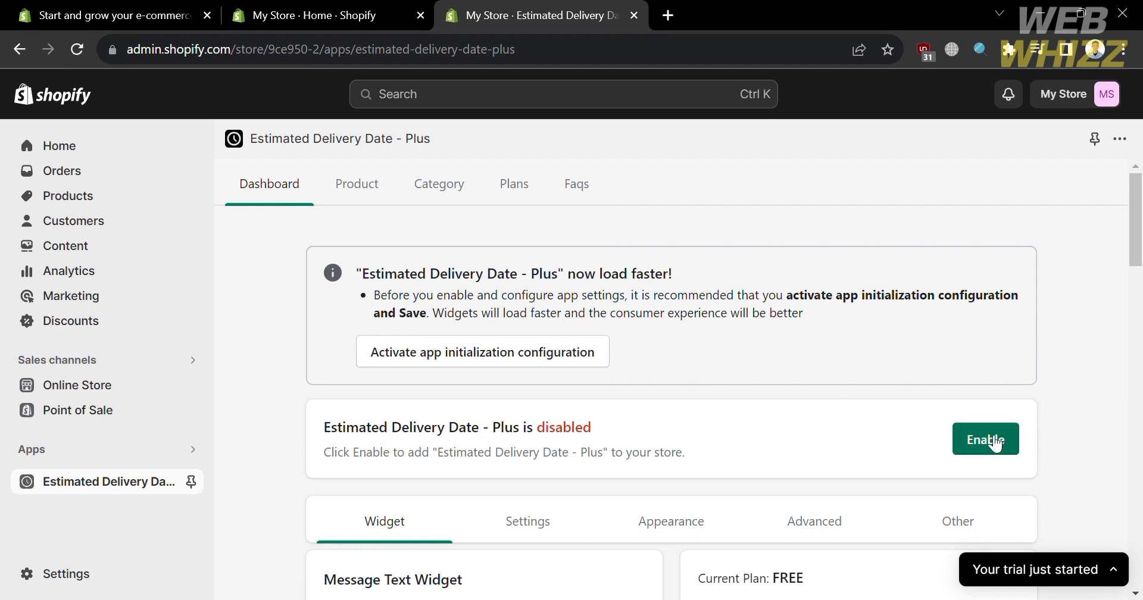
left_click(990, 440)
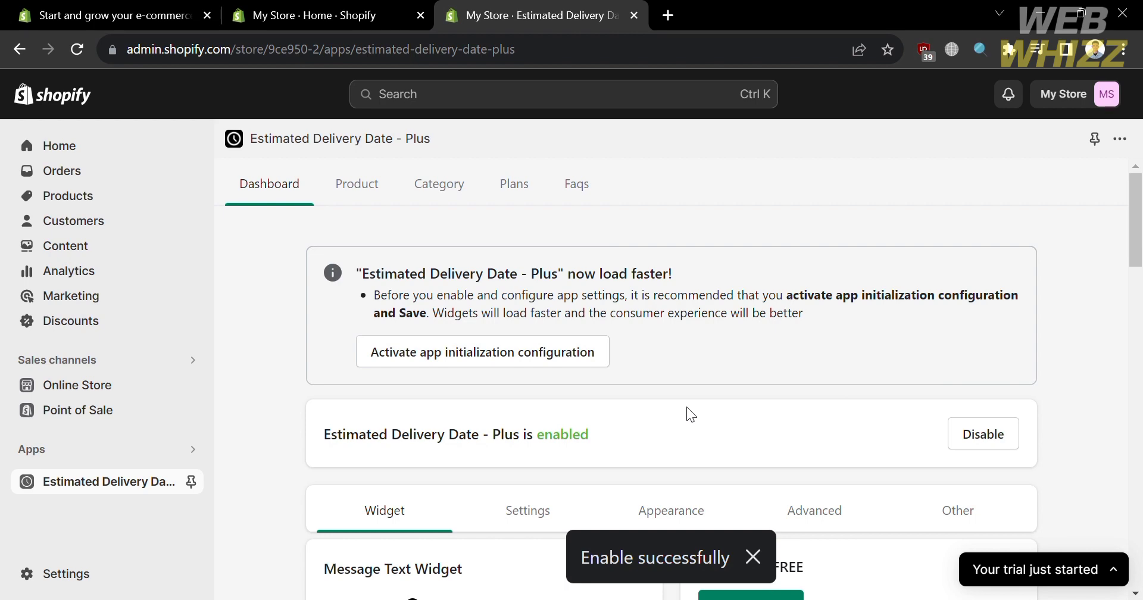
Step: Examine the Message Text Widget settings, including the text formatting options, message template and available variables
scroll(689, 414, "down", 3)
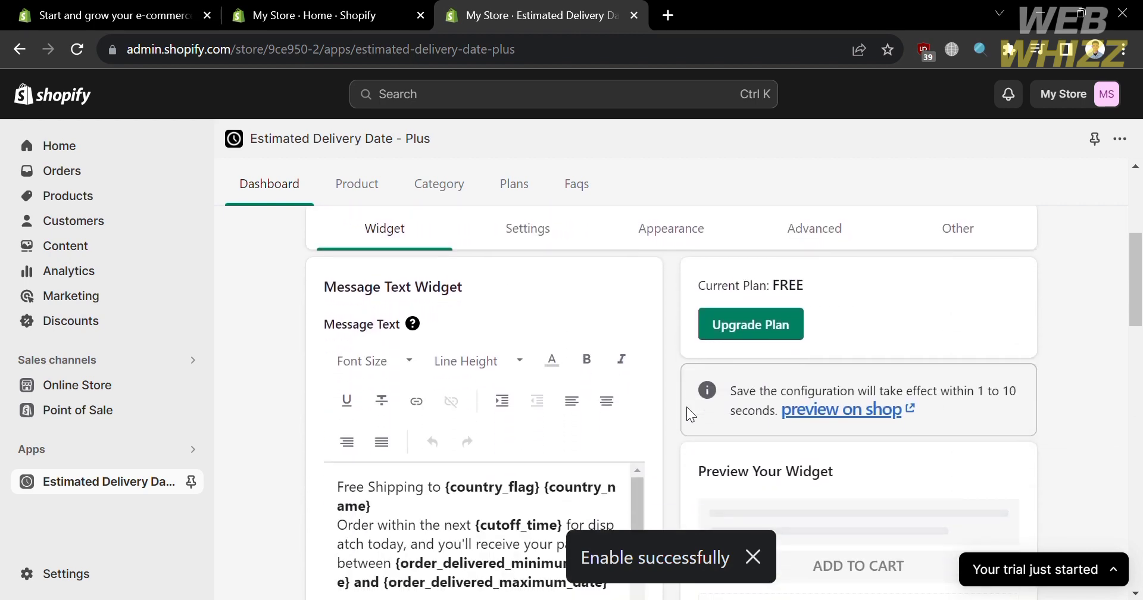
scroll(444, 319, "down", 3)
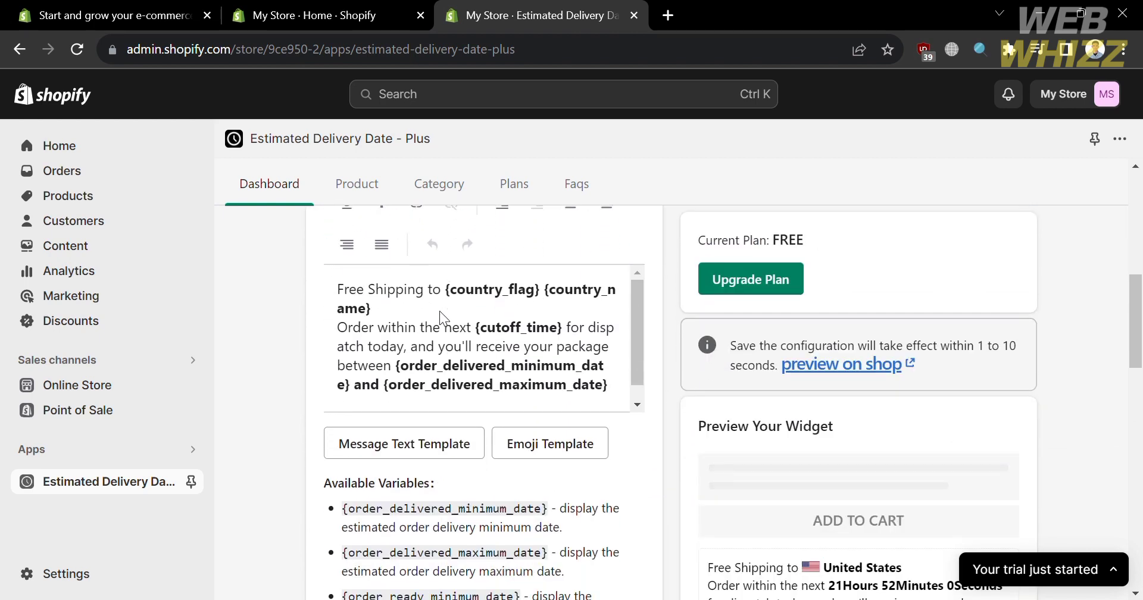
scroll(592, 458, "up", 4)
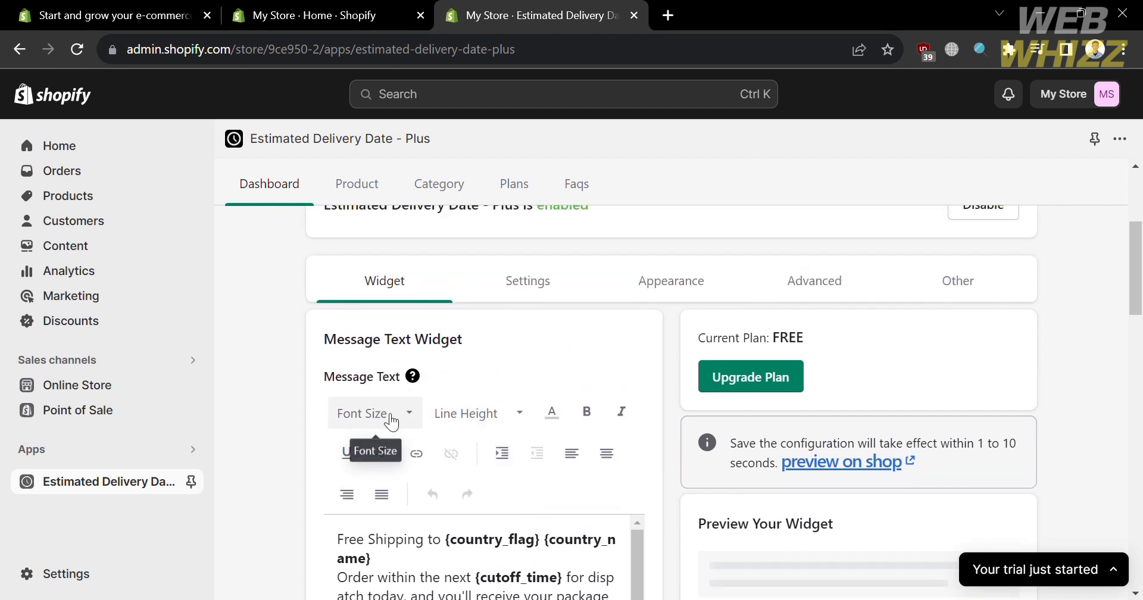
scroll(390, 423, "down", 1)
scroll(390, 424, "down", 1)
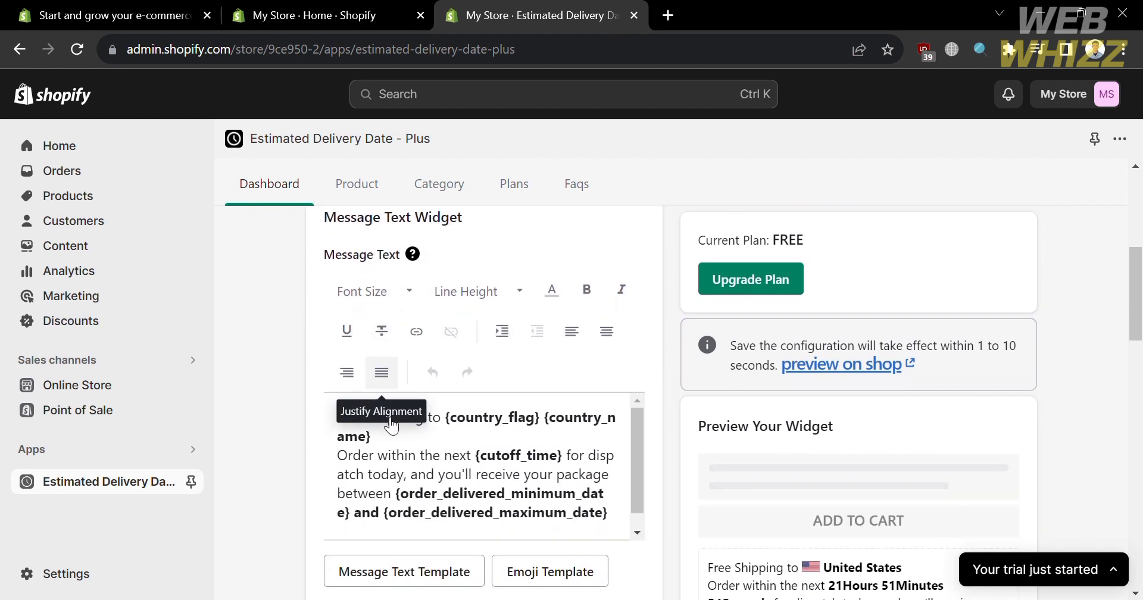
scroll(418, 375, "up", 1)
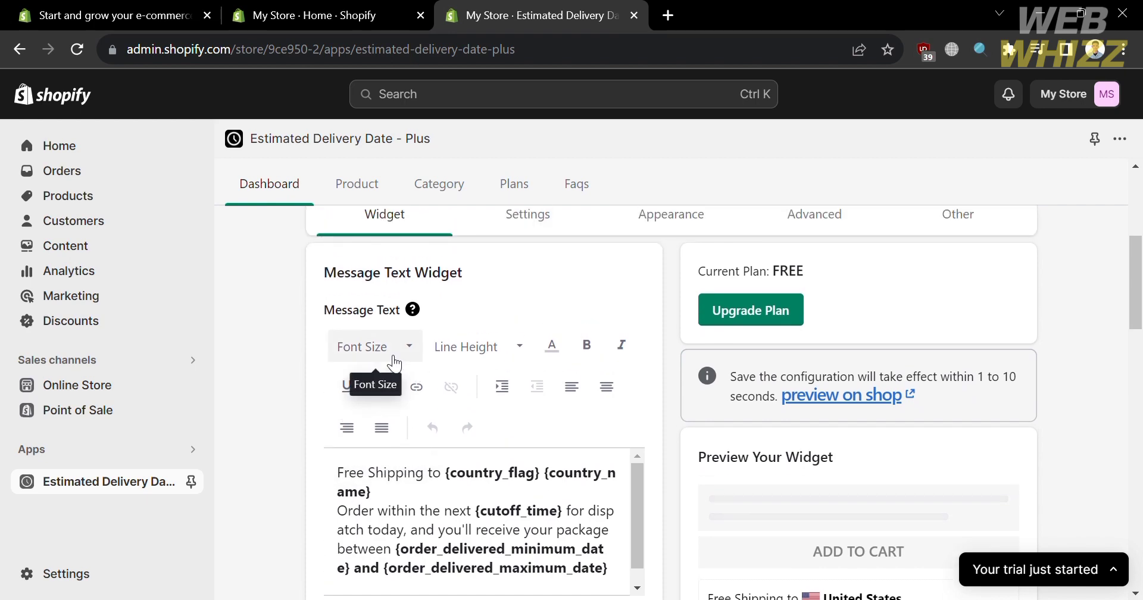
scroll(395, 364, "down", 3)
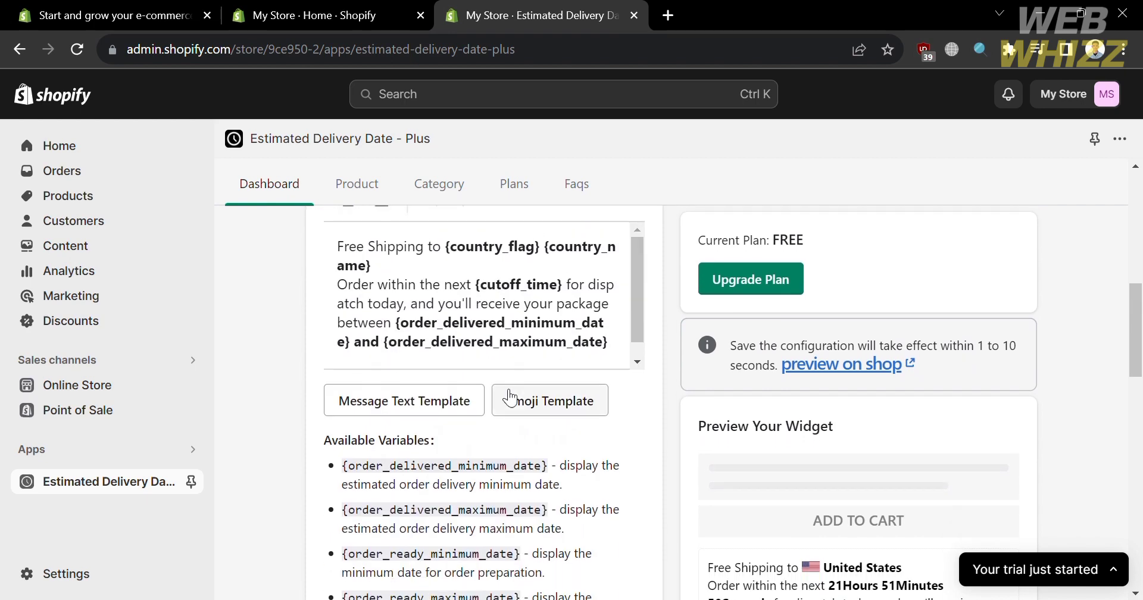
scroll(773, 455, "down", 3)
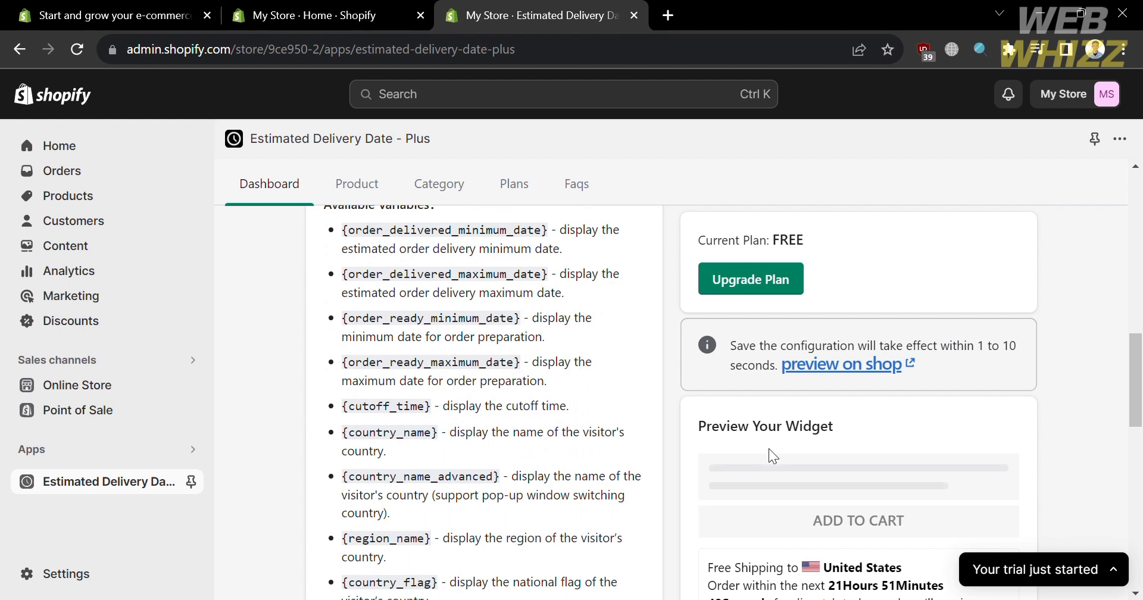
scroll(773, 456, "up", 6)
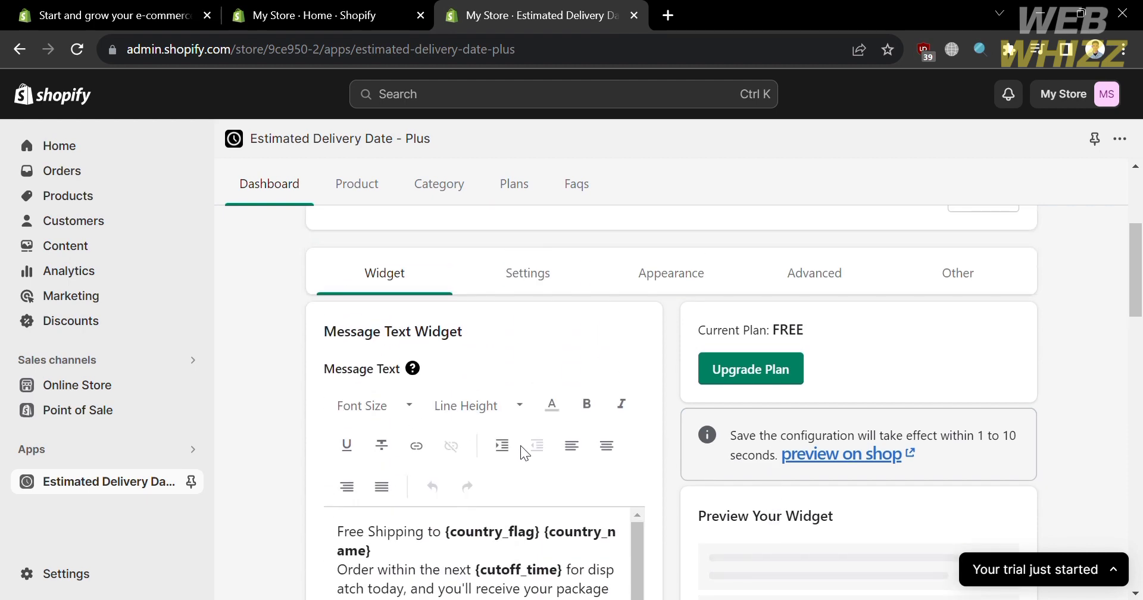
Step: Try the custom message option for the Message Text Widget's out-of-stock message, and set it back to None
scroll(523, 452, "down", 3)
scroll(523, 452, "down", 3)
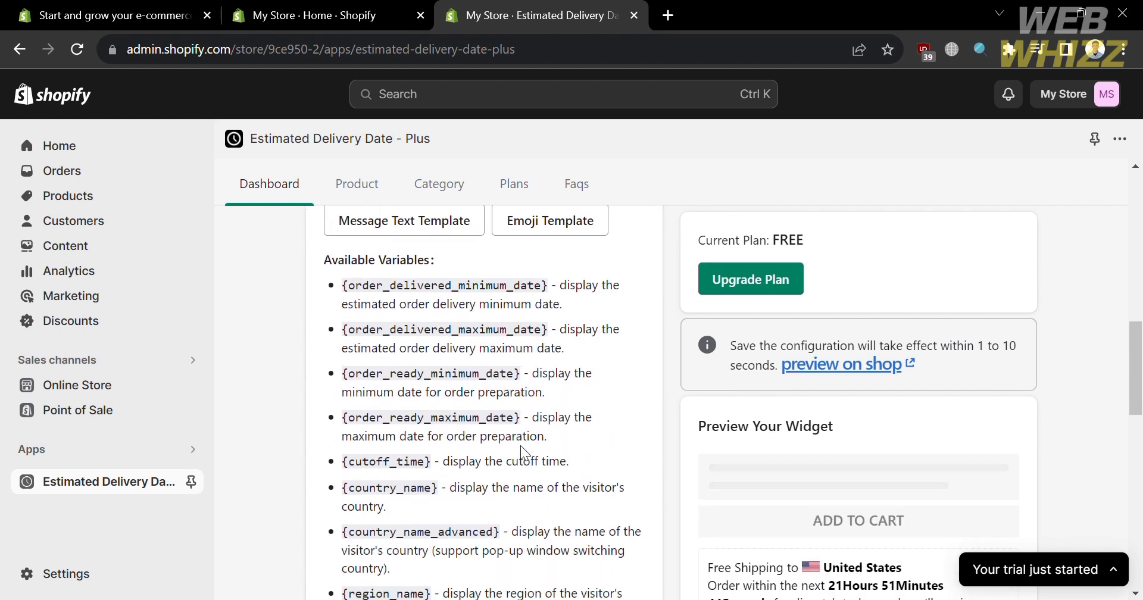
scroll(411, 291, "up", 6)
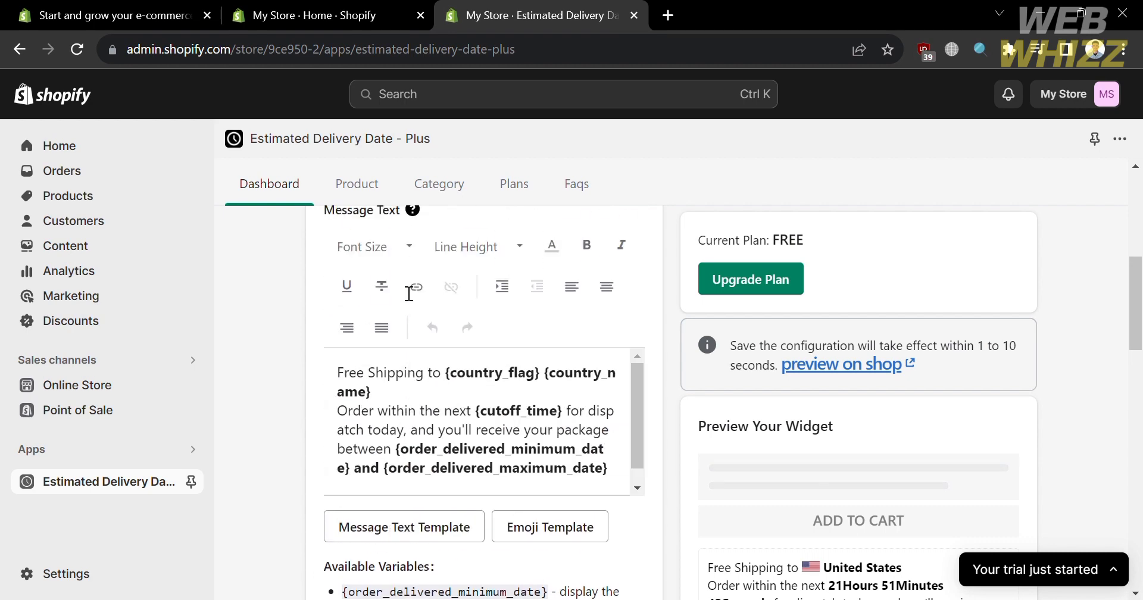
scroll(587, 357, "down", 6)
scroll(586, 357, "down", 7)
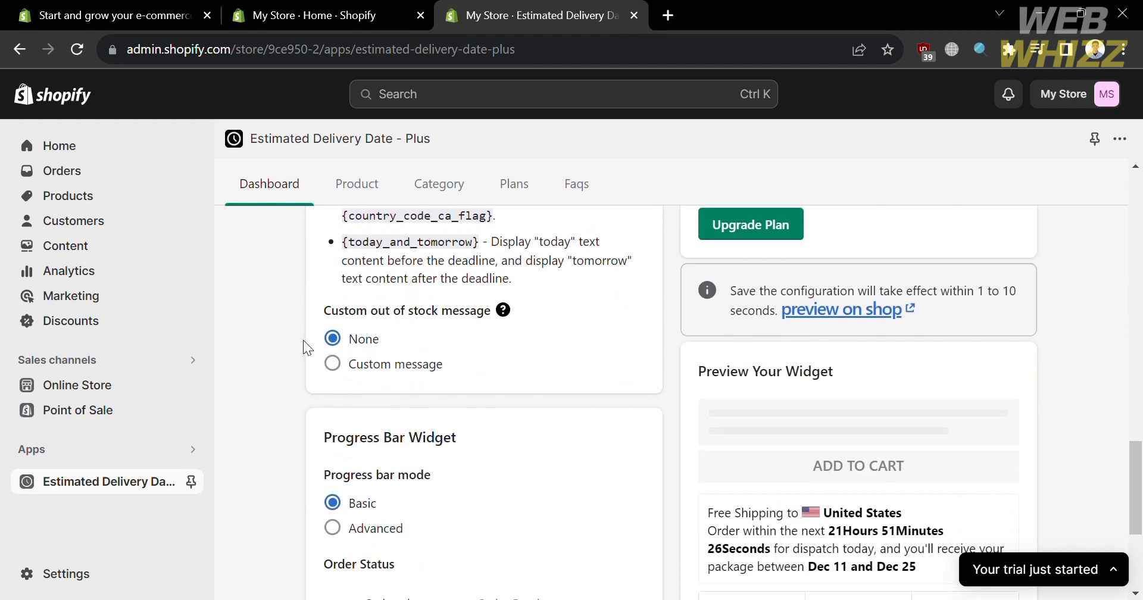
left_click(333, 365)
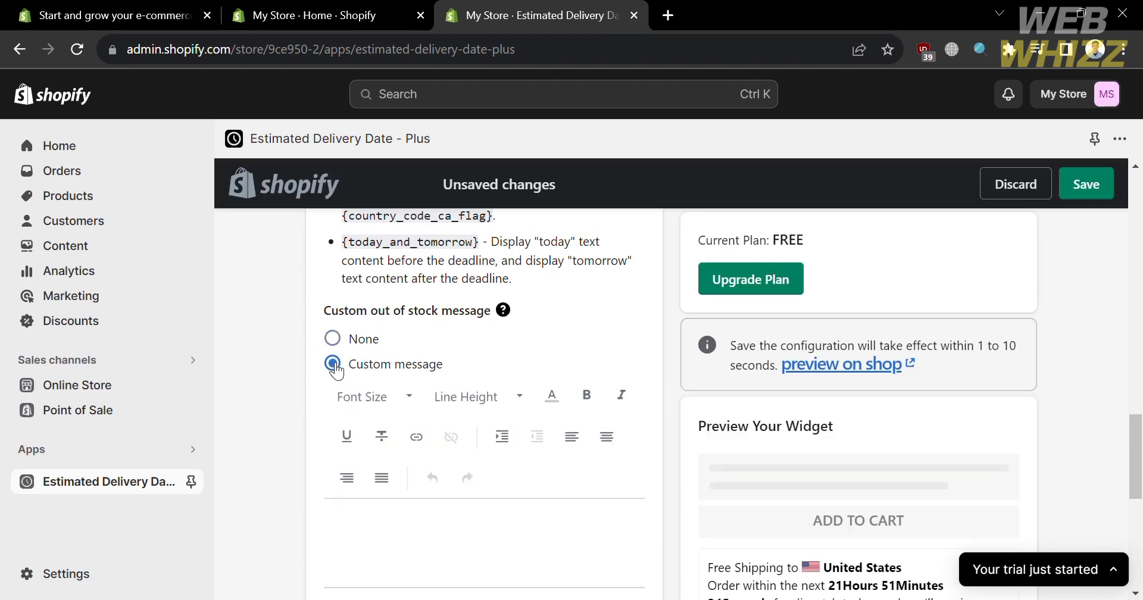
left_click(334, 338)
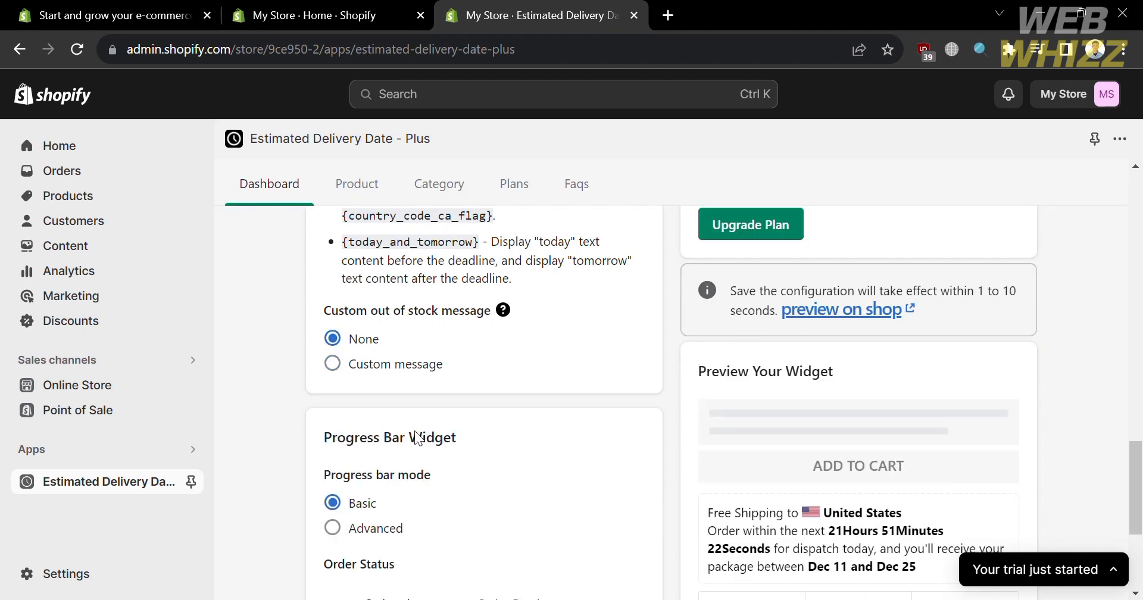
Step: Compare the Basic and Advanced modes of the Progress Bar Widget and set the progress bar mode to Advanced
scroll(452, 490, "down", 3)
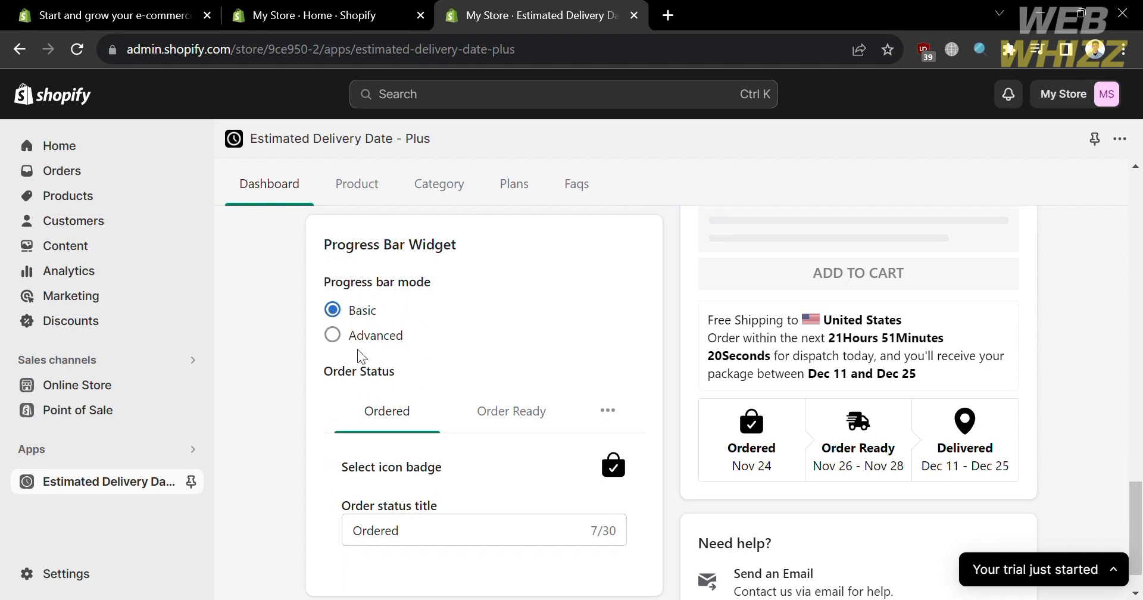
left_click(343, 337)
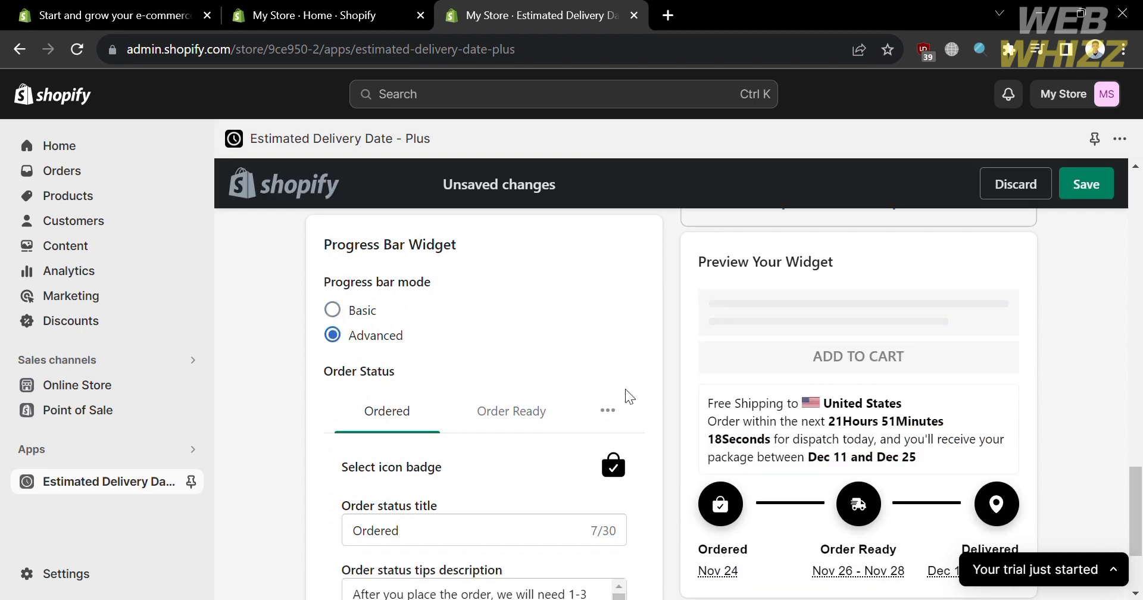
left_click(332, 309)
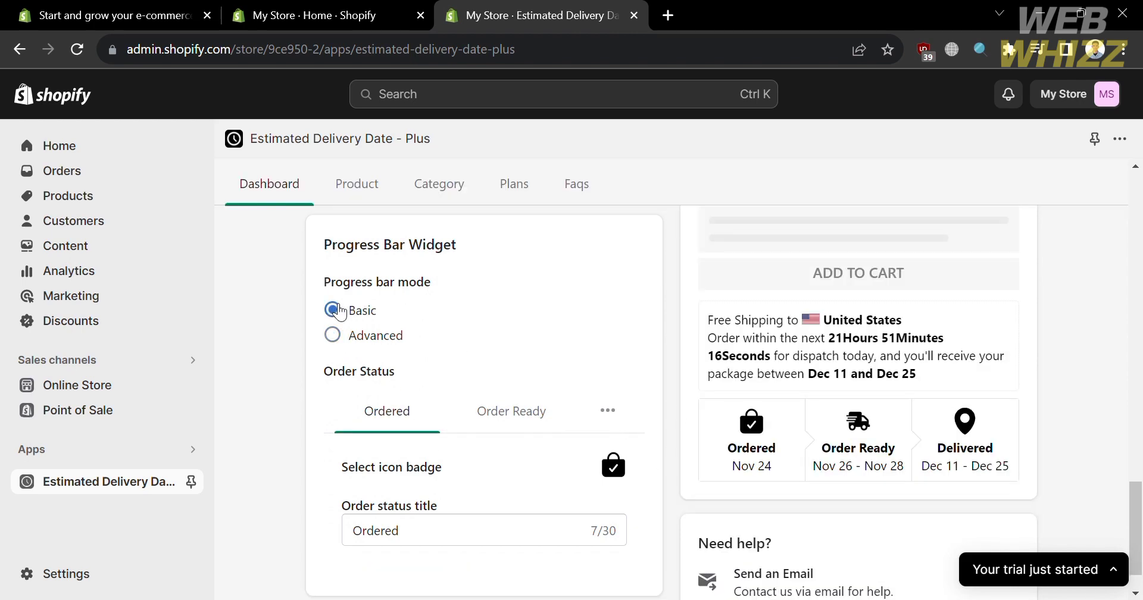
scroll(745, 480, "down", 1)
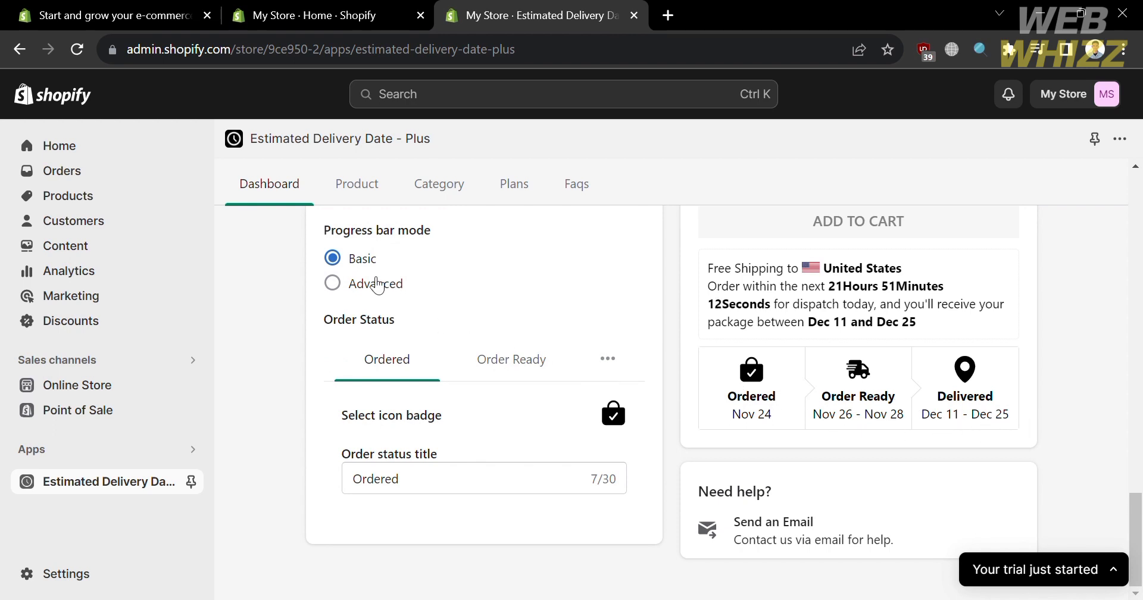
left_click(349, 285)
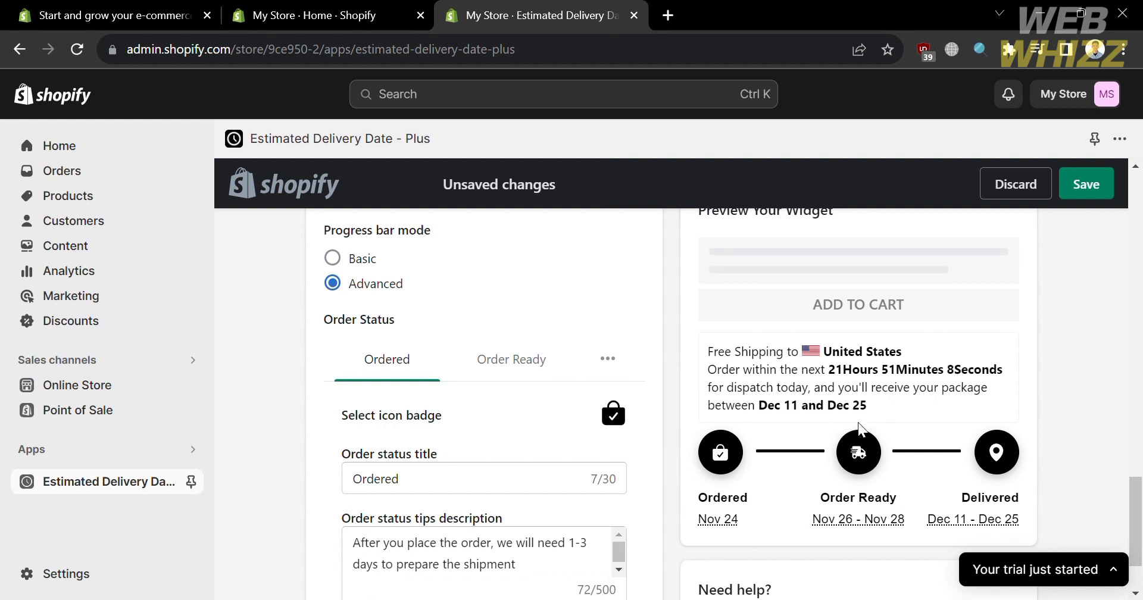
Step: Review the order status title and tips description of the Ordered status in the Progress Bar Widget
scroll(530, 462, "down", 2)
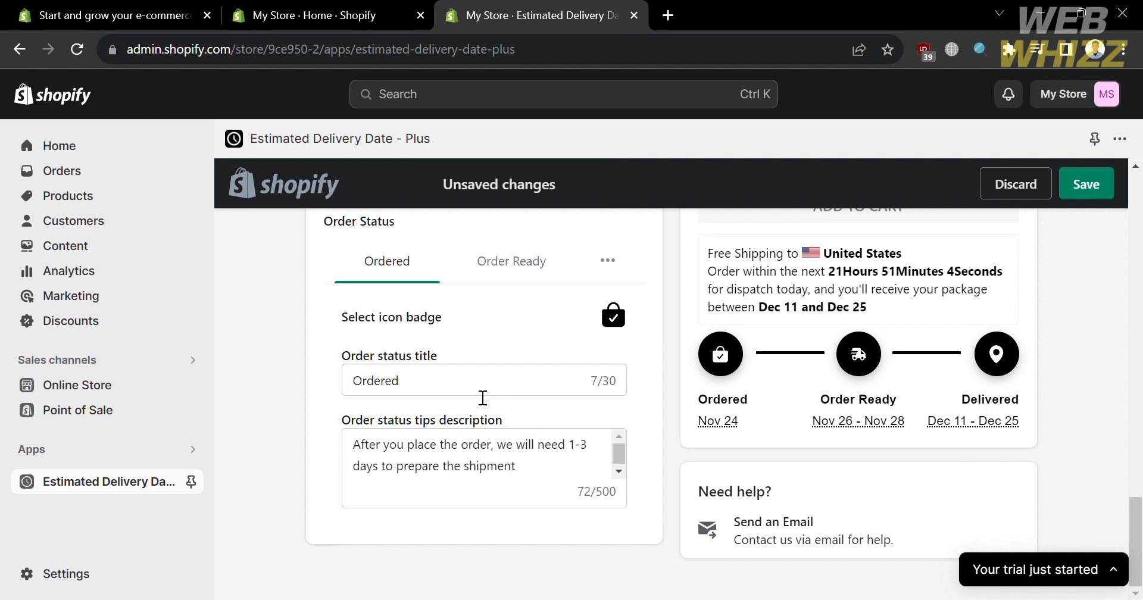
left_click(482, 398)
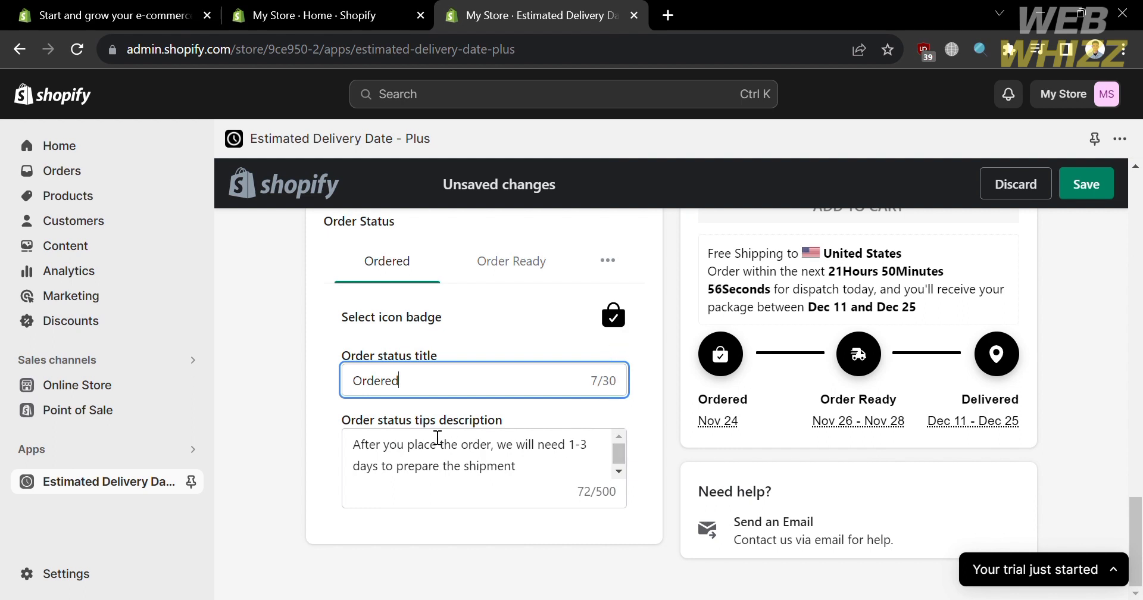
left_click(437, 439)
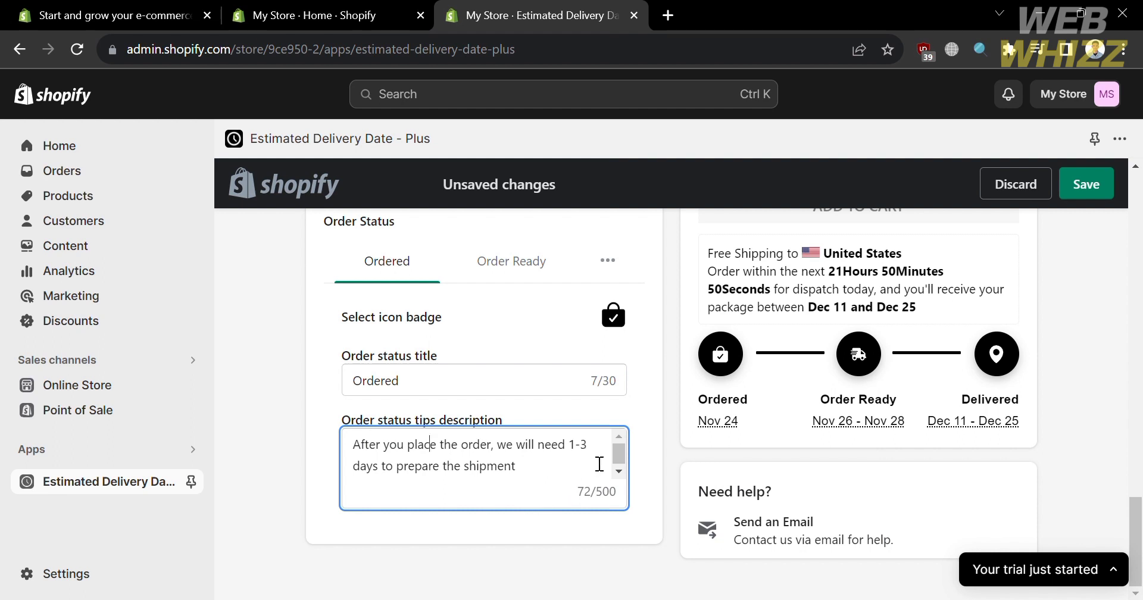
Step: Open the app's Settings section and examine the order delivery working days, days range and calculation mode
scroll(655, 462, "up", 10)
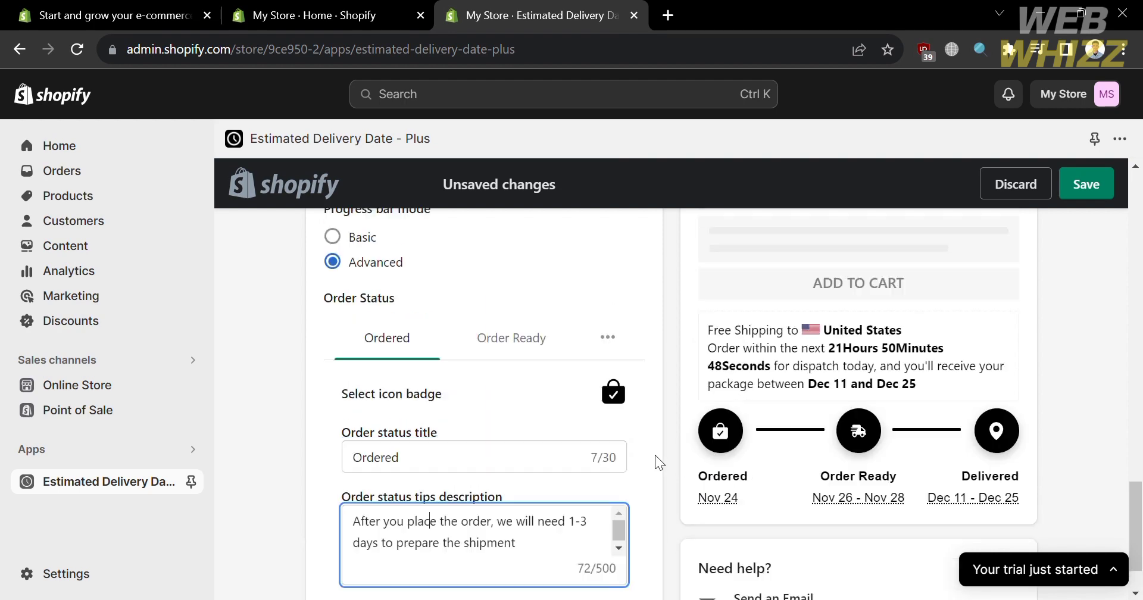
scroll(655, 462, "up", 10)
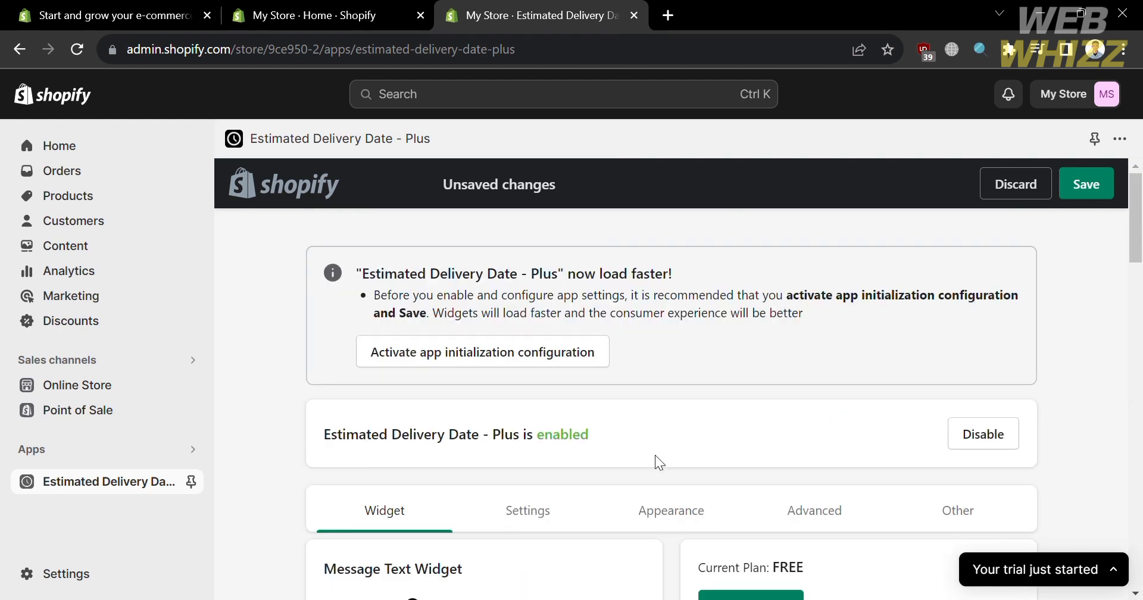
left_click(541, 509)
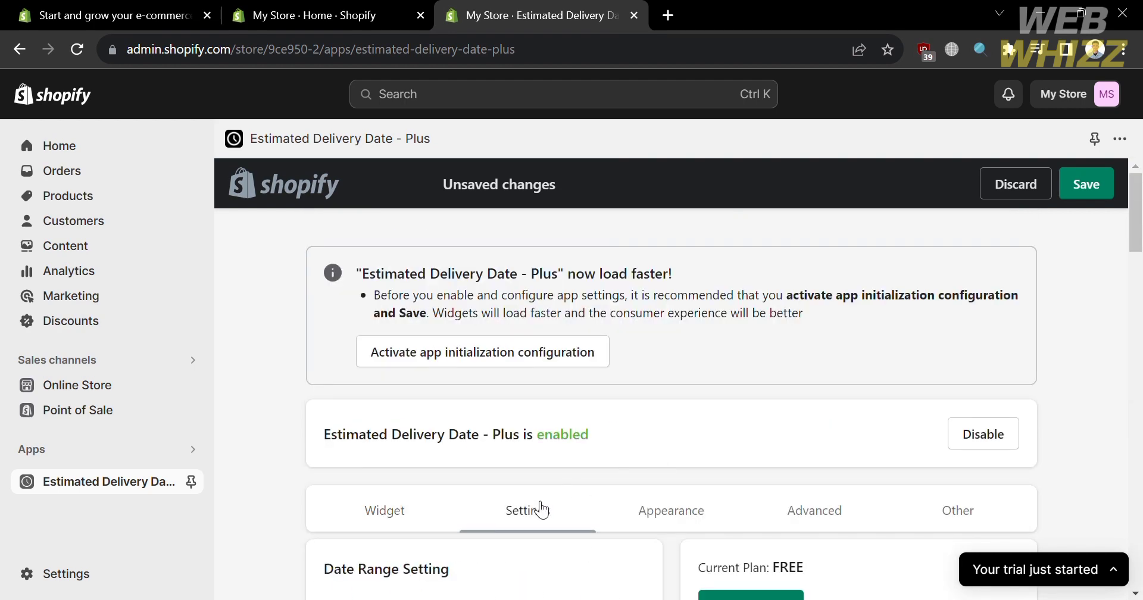
scroll(541, 510, "down", 6)
scroll(538, 509, "up", 3)
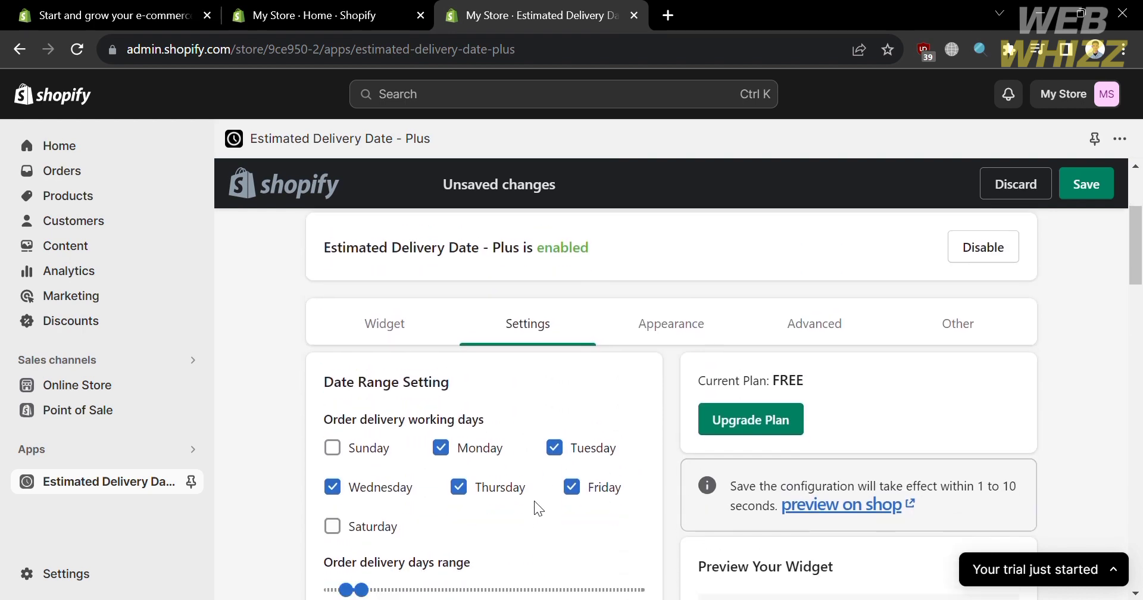
scroll(539, 509, "down", 5)
scroll(539, 509, "up", 2)
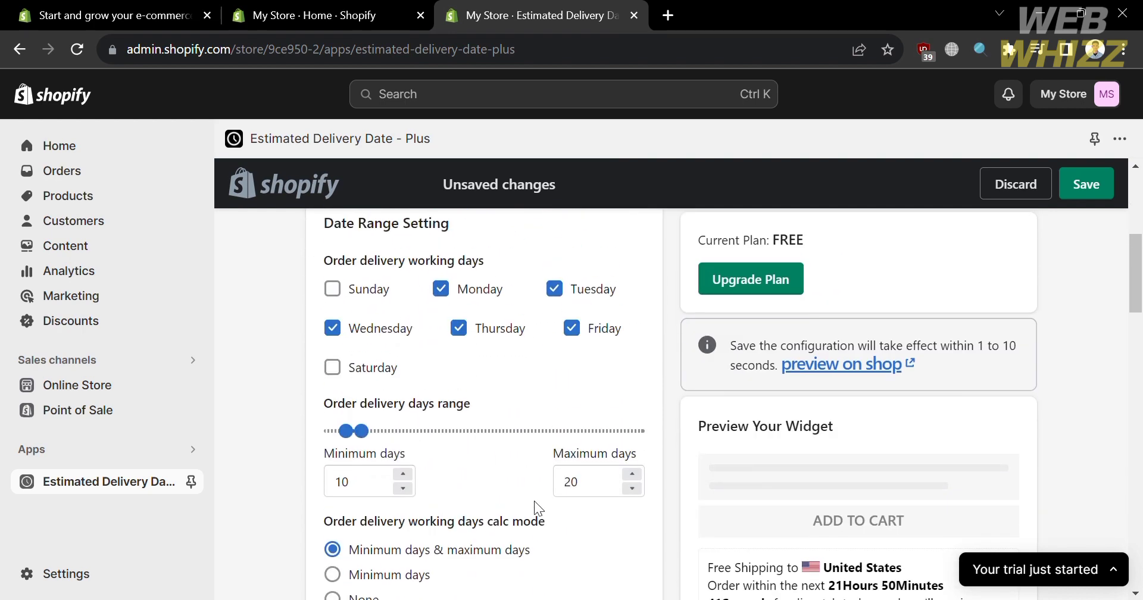
Step: Preview the delivery date widget on the shop's T-shirt product page and return to the Estimated Delivery Date - Plus settings
left_click(867, 370)
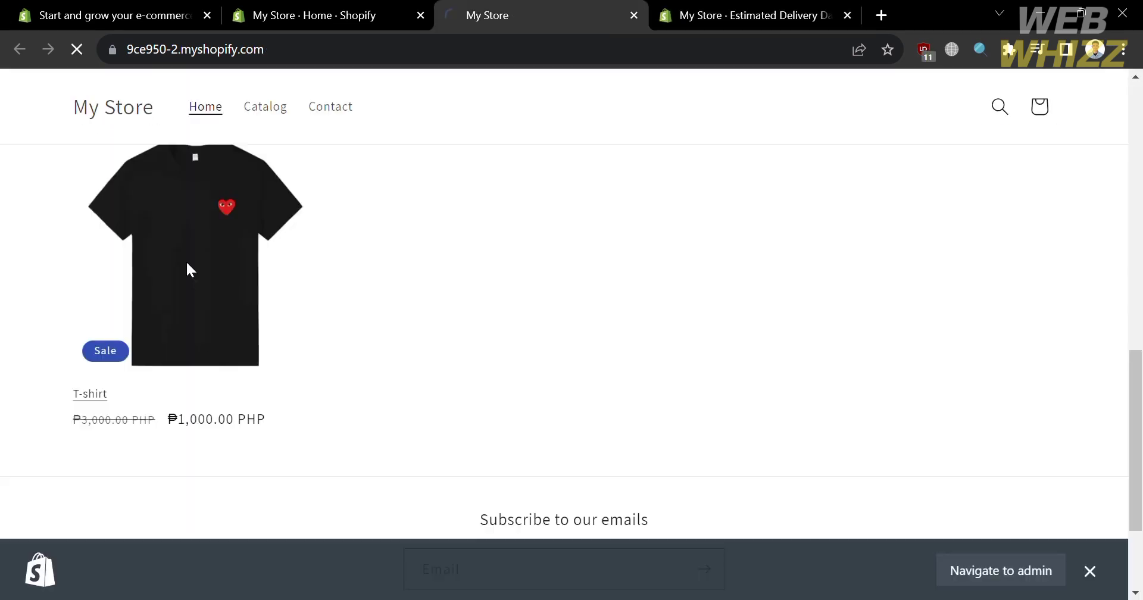
left_click(186, 268)
scroll(854, 512, "down", 3)
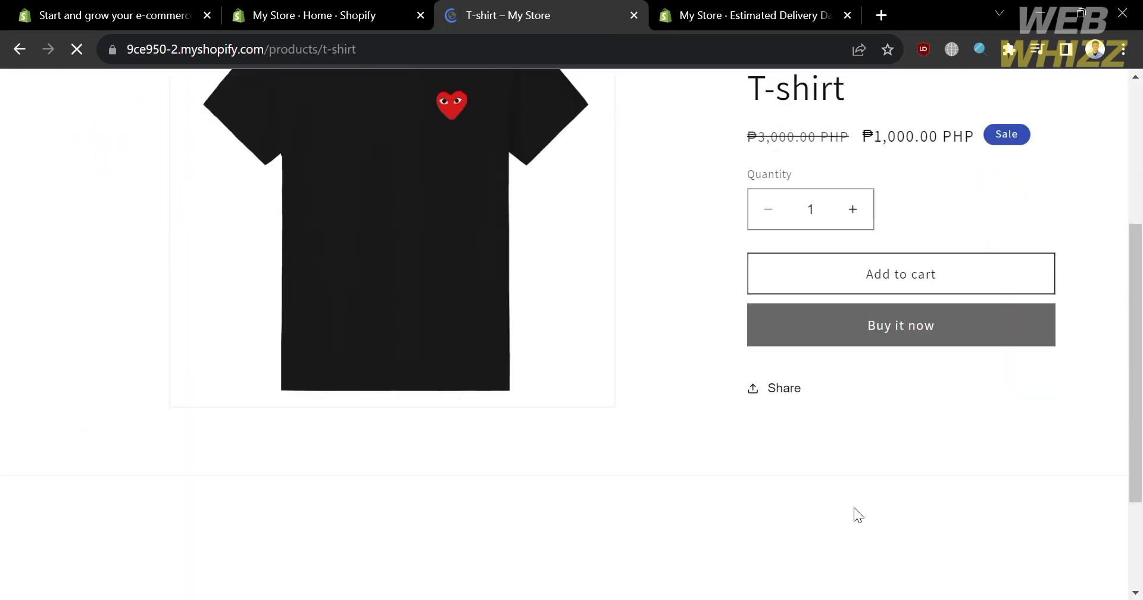
scroll(853, 507, "up", 2)
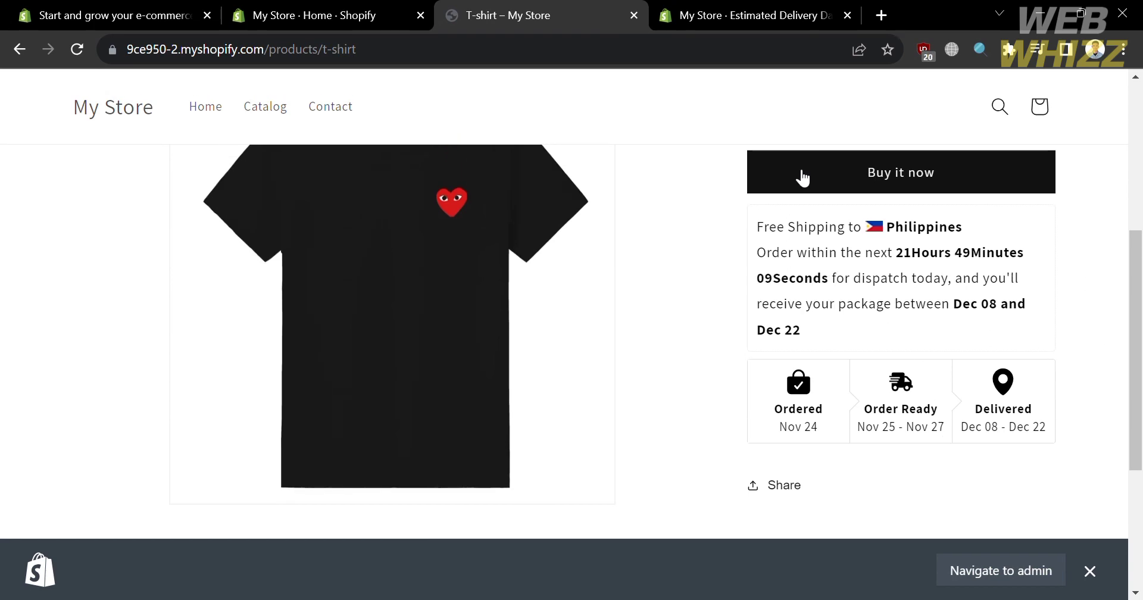
left_click_drag(591, 11, 880, 13)
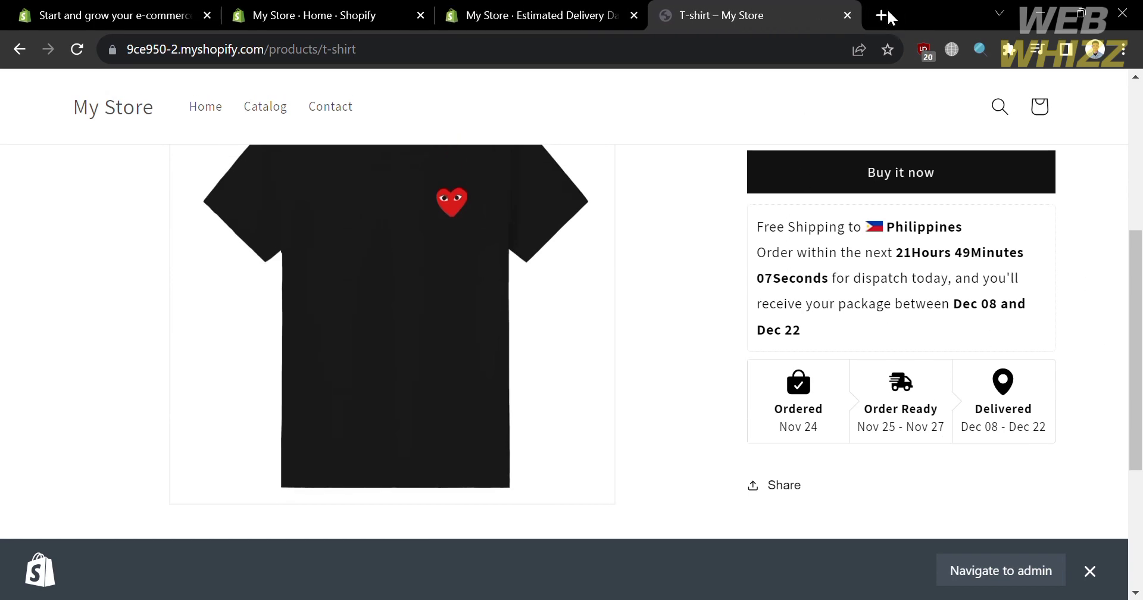
left_click(556, 12)
Step: Set the order delivery days range to a minimum of 1 day and a maximum of 23 days
scroll(607, 491, "up", 5)
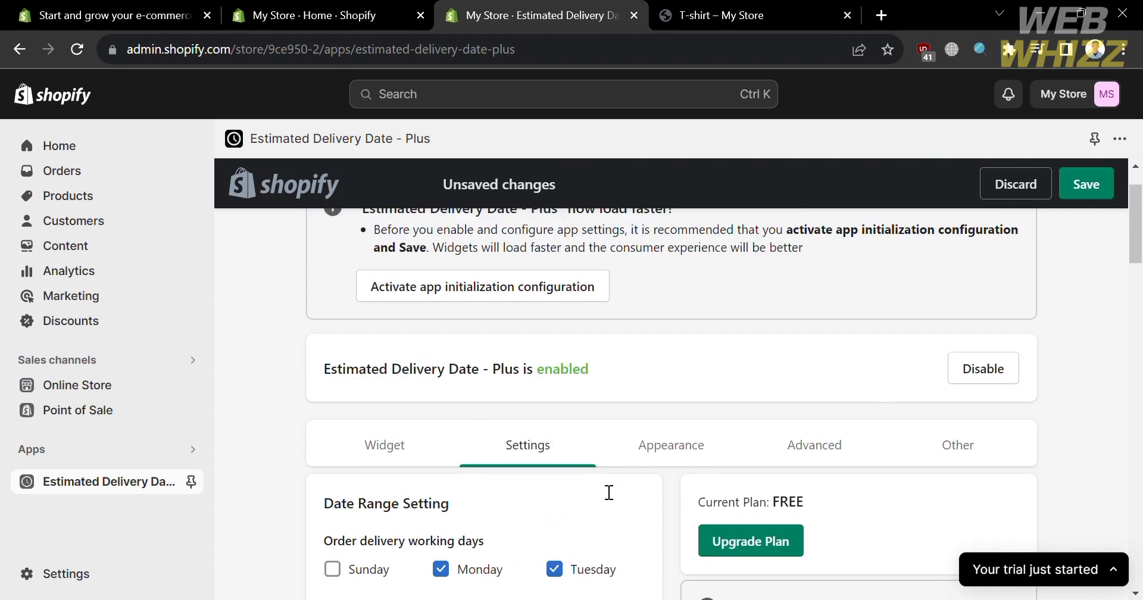
scroll(570, 460, "down", 4)
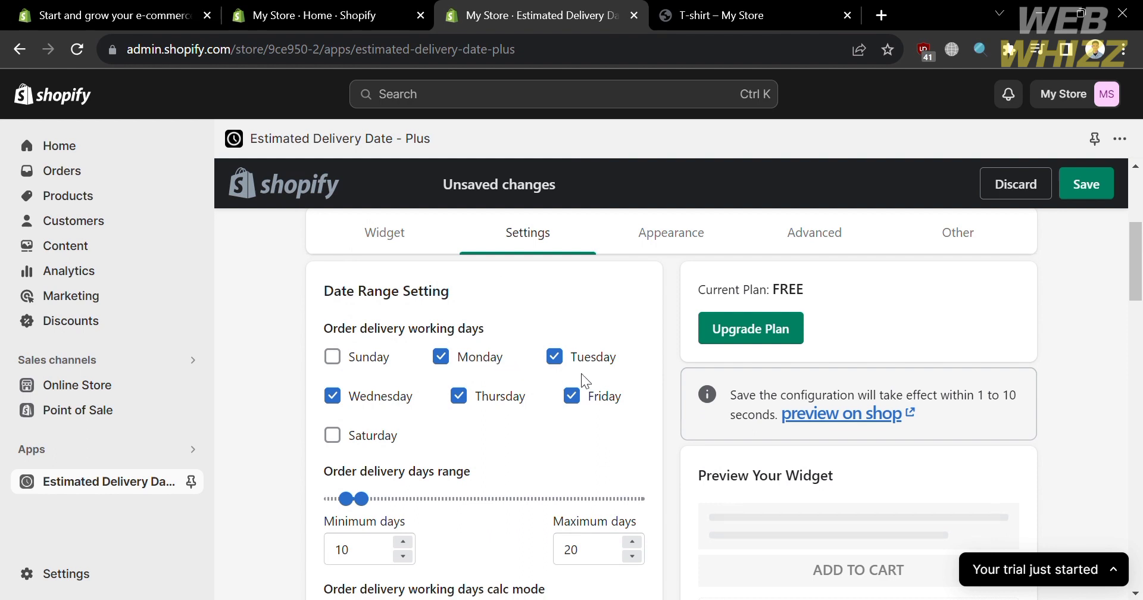
scroll(488, 423, "down", 3)
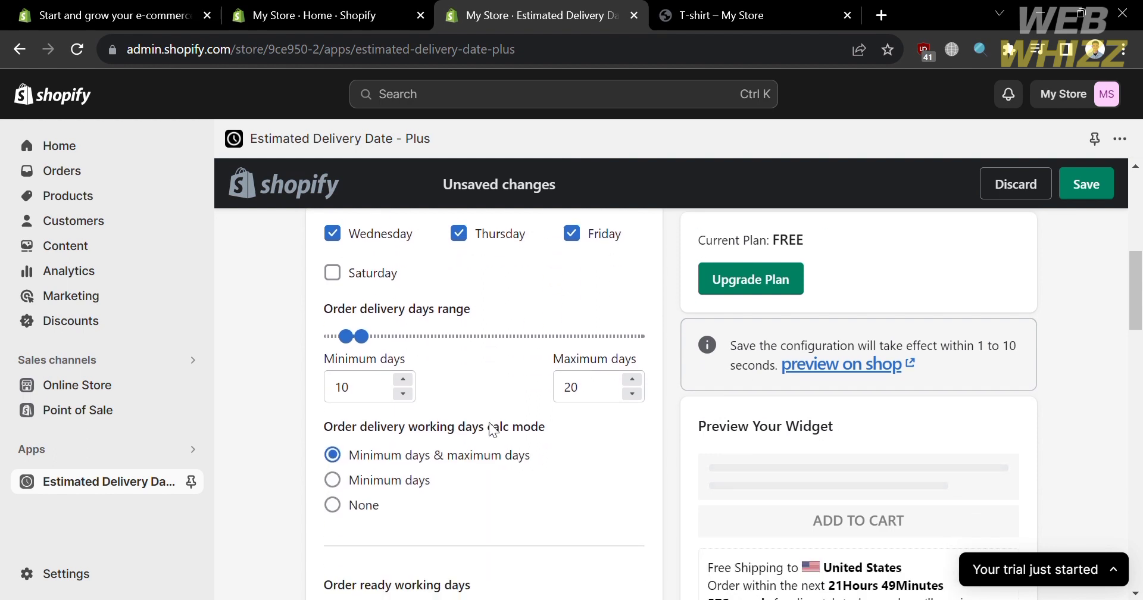
scroll(369, 390, "up", 1)
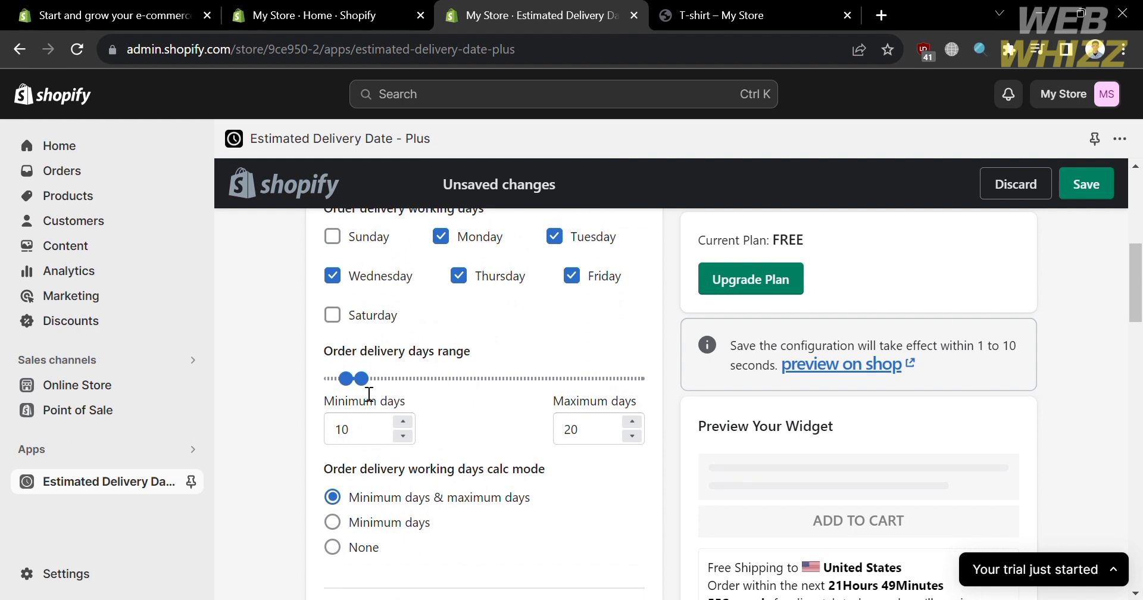
left_click(375, 452)
key("BackSpace")
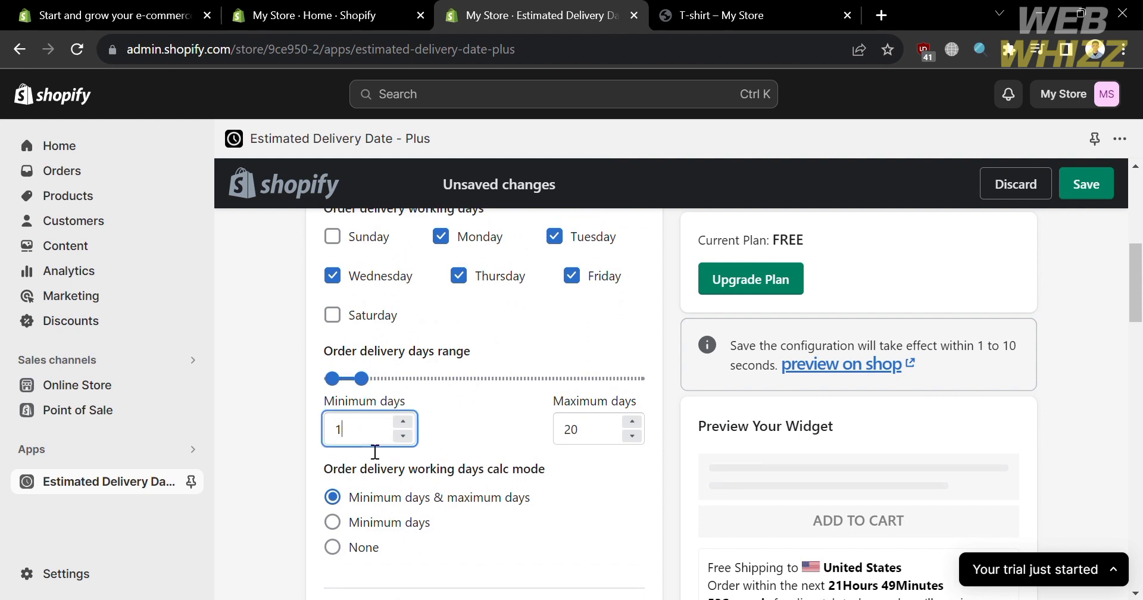
left_click(619, 430)
key("BackSpace")
type("3")
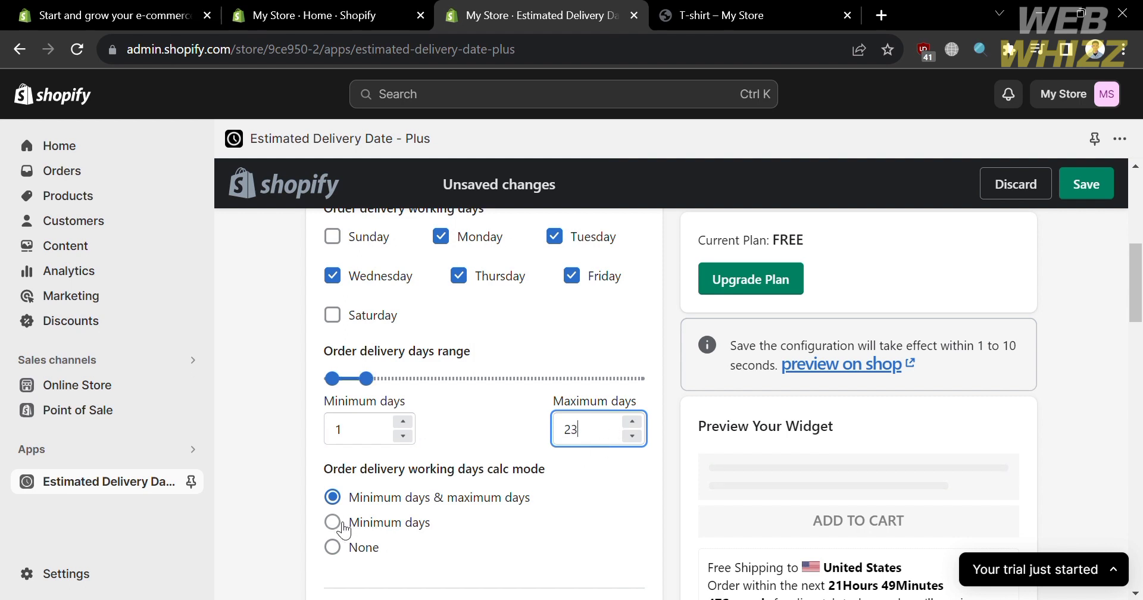
Step: Set the order delivery days range to a minimum of 1 day and a maximum of 2 days
scroll(523, 565, "down", 5)
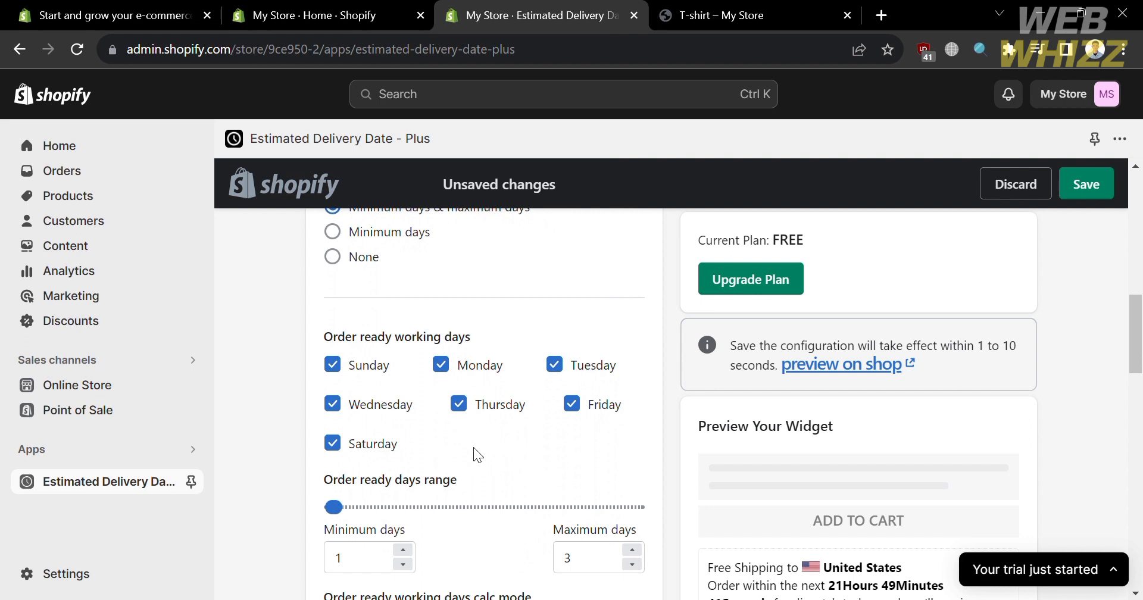
scroll(474, 449, "down", 2)
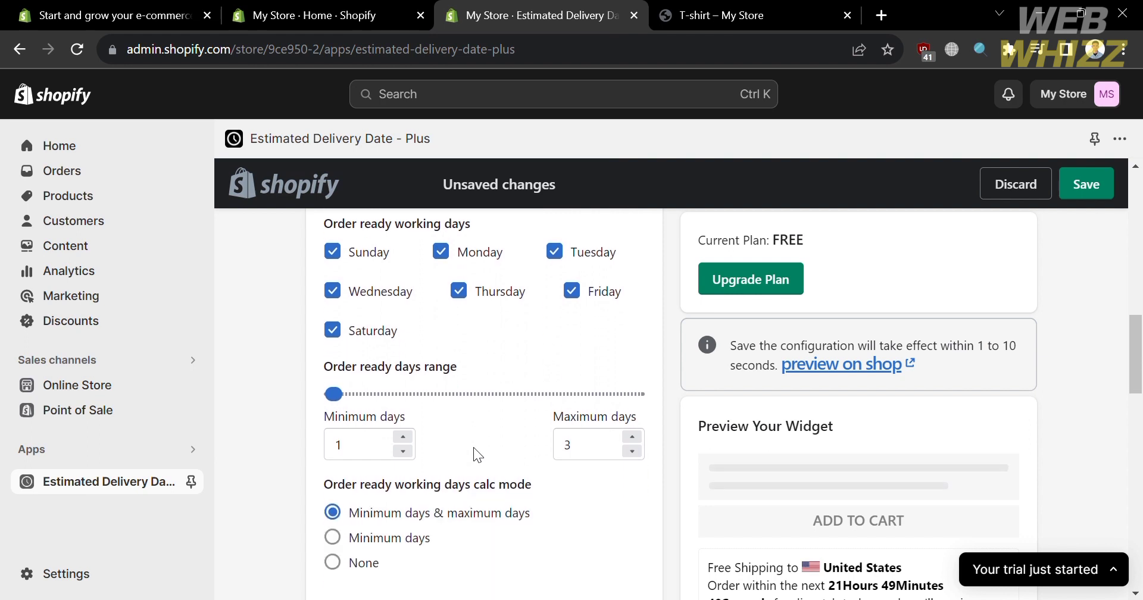
scroll(473, 448, "up", 8)
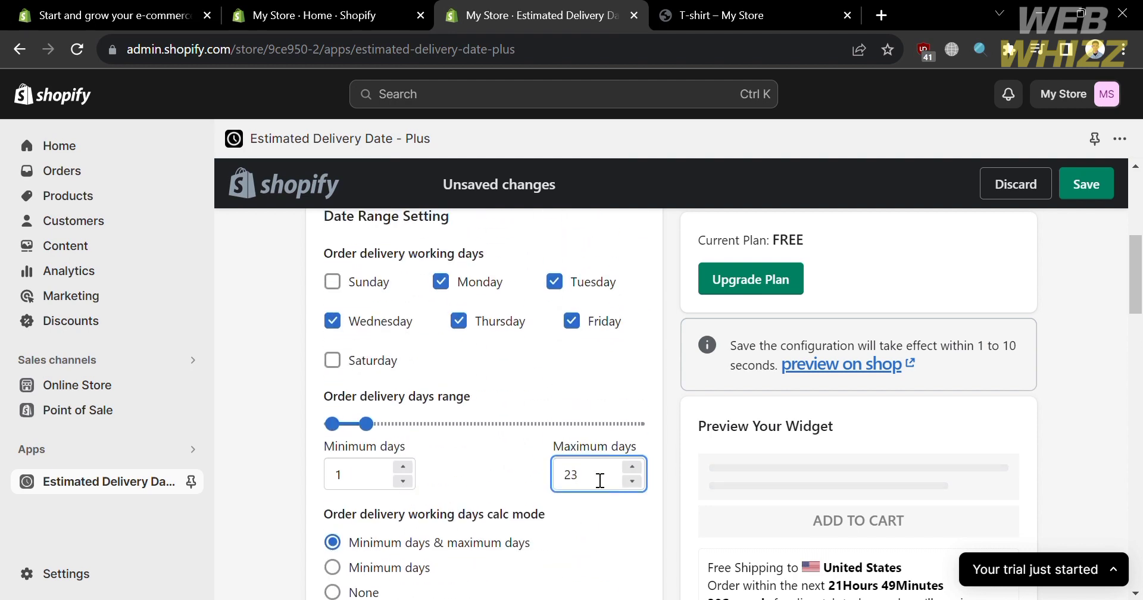
key("BackSpace")
left_click(374, 479)
key("BackSpace")
type("0")
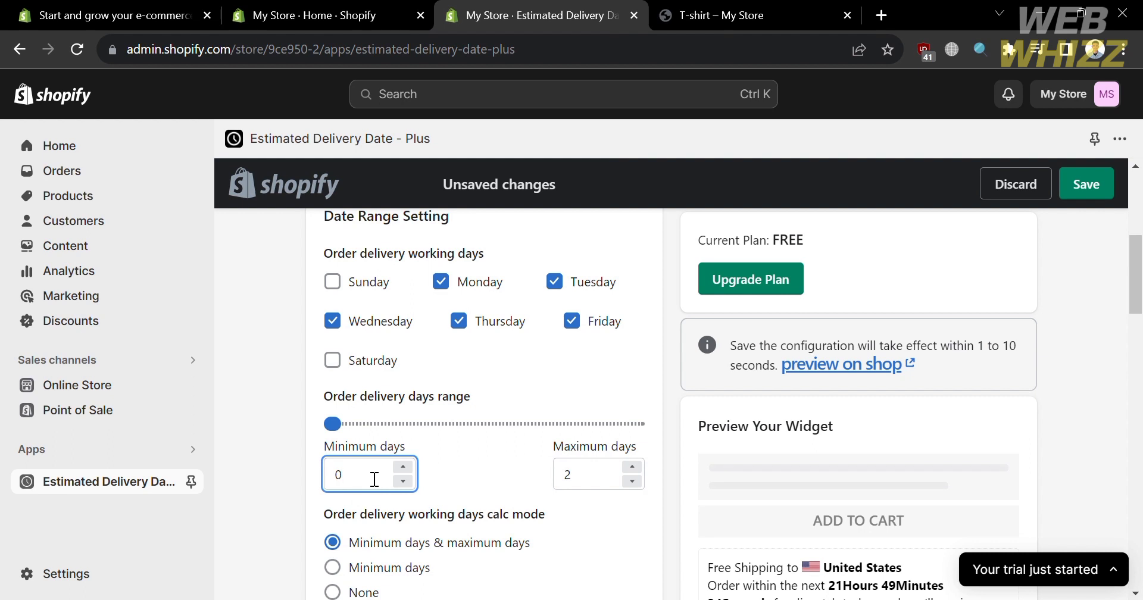
left_click_drag(375, 480, 335, 479)
type("0")
type("1")
Step: Review the order ready working days, days range and calculation mode, along with the Holidays and Date Setting options
scroll(378, 481, "down", 10)
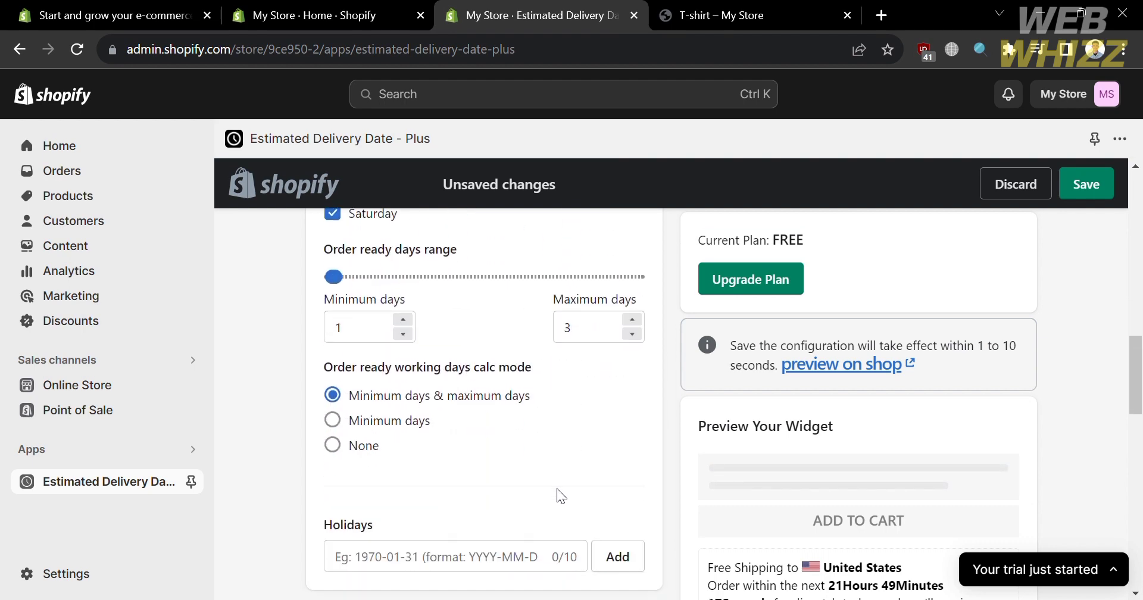
scroll(555, 494, "down", 1)
scroll(555, 494, "up", 4)
scroll(555, 493, "down", 1)
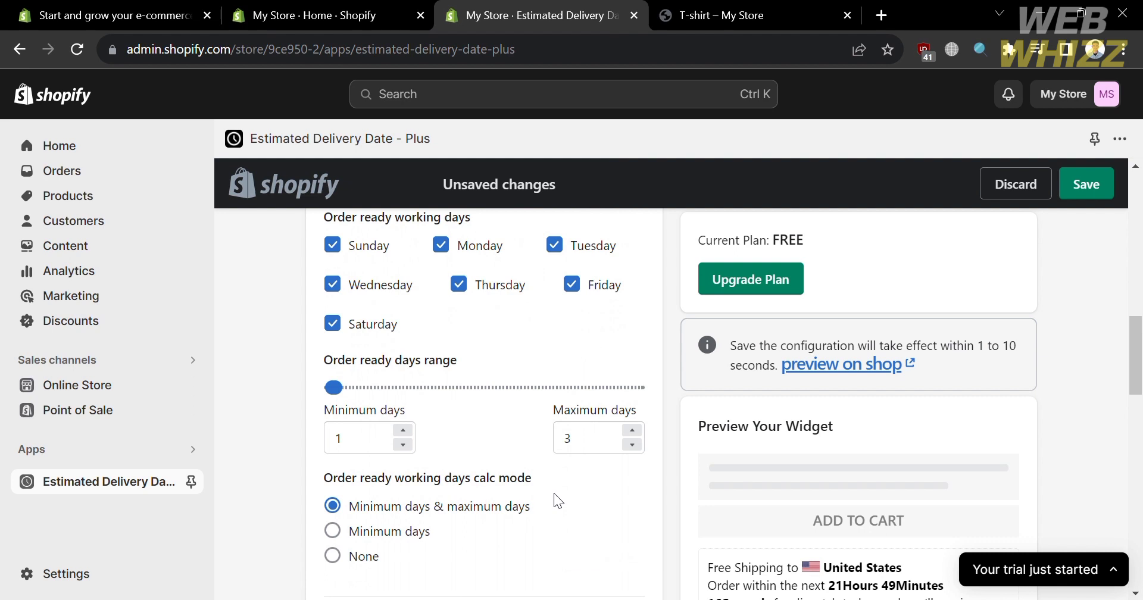
scroll(554, 492, "down", 6)
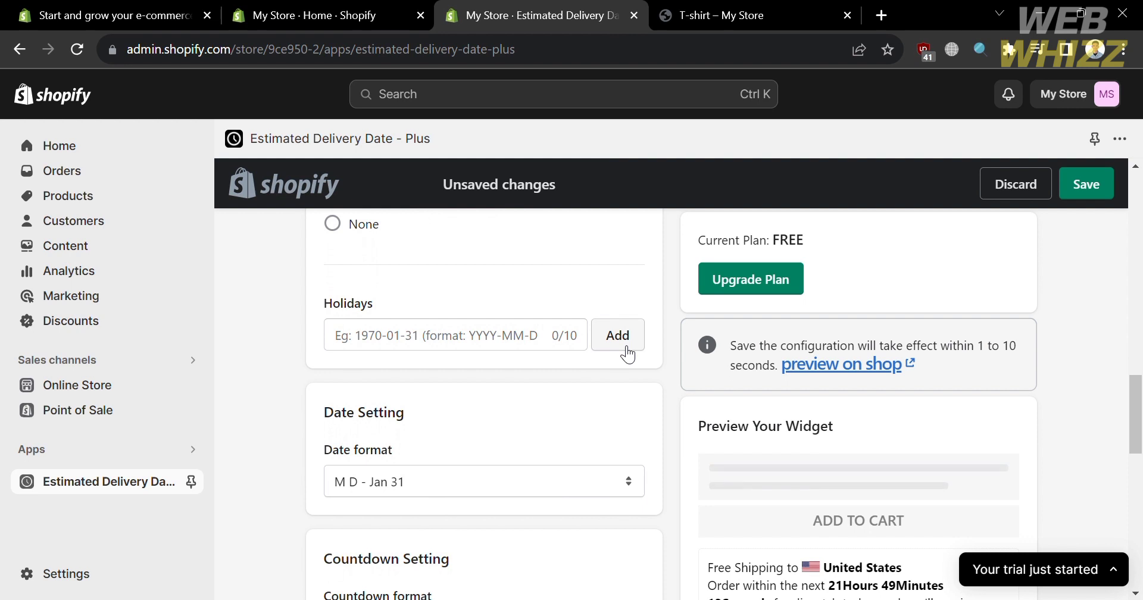
Step: Check the date format choices, keeping M D - Jan 31, and set the countdown format to 01h 59m 59s
left_click(612, 490)
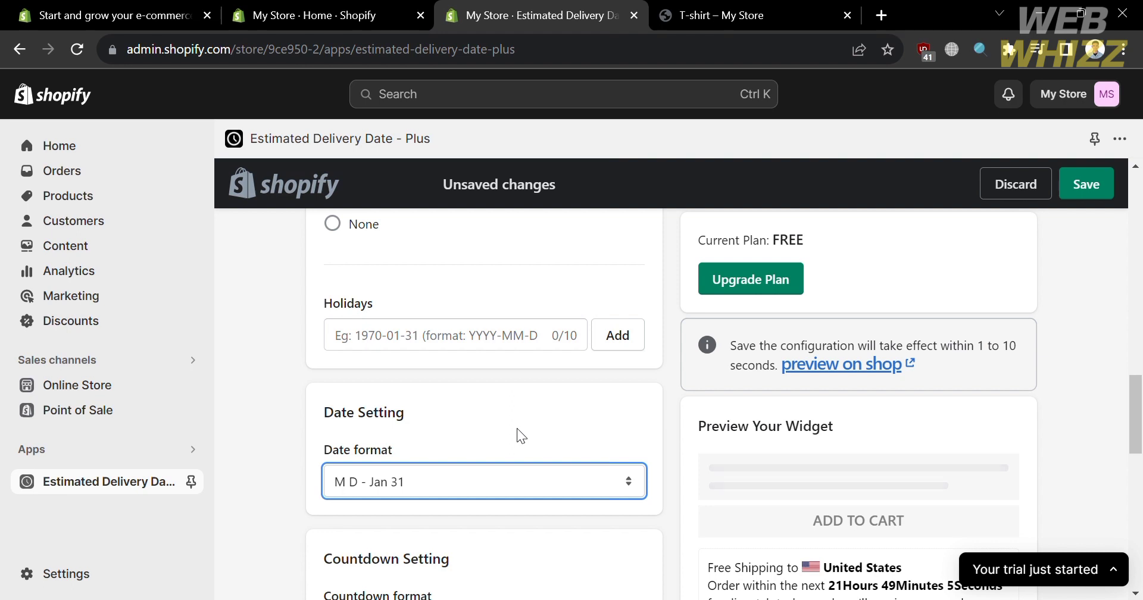
scroll(517, 428, "down", 4)
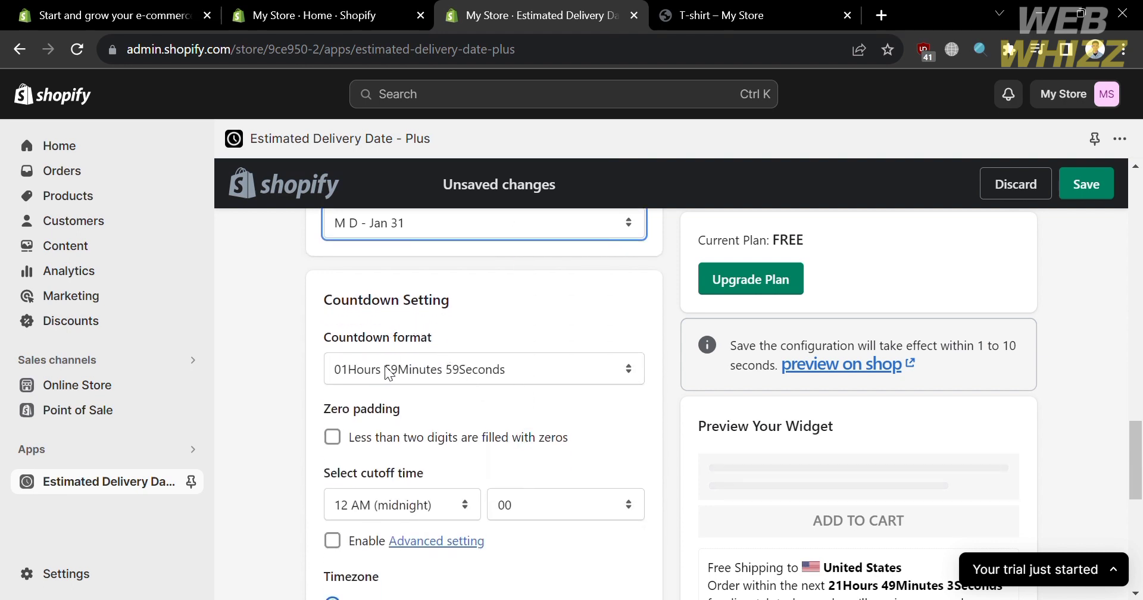
left_click(604, 378)
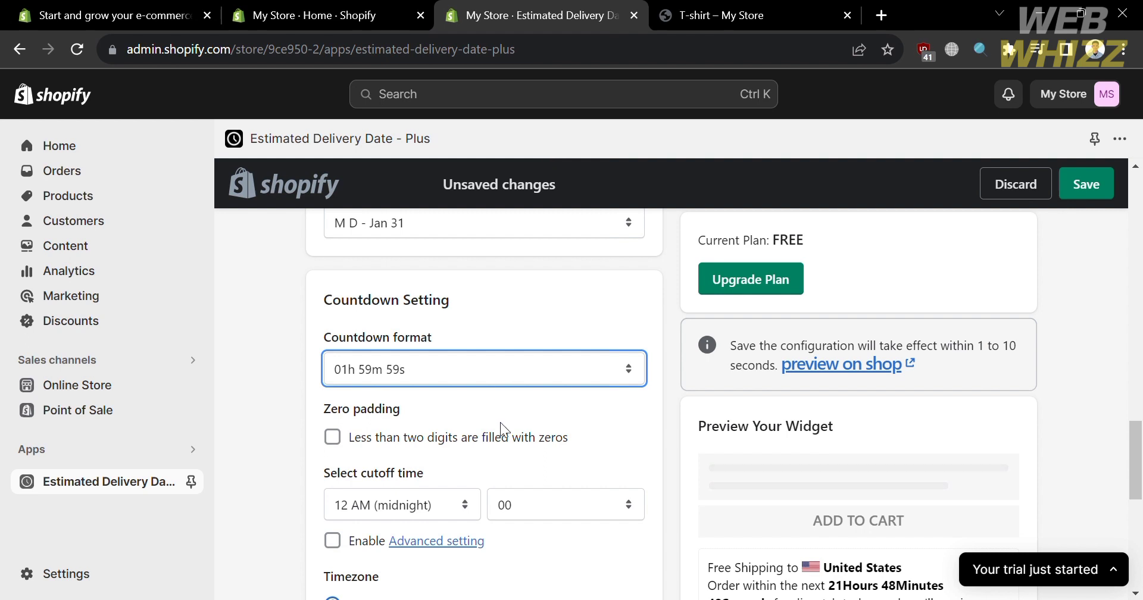
Step: Review the zero padding, cutoff time, timezone, countdown mode and {today_and_tomorrow} language options in the countdown settings
scroll(501, 425, "down", 2)
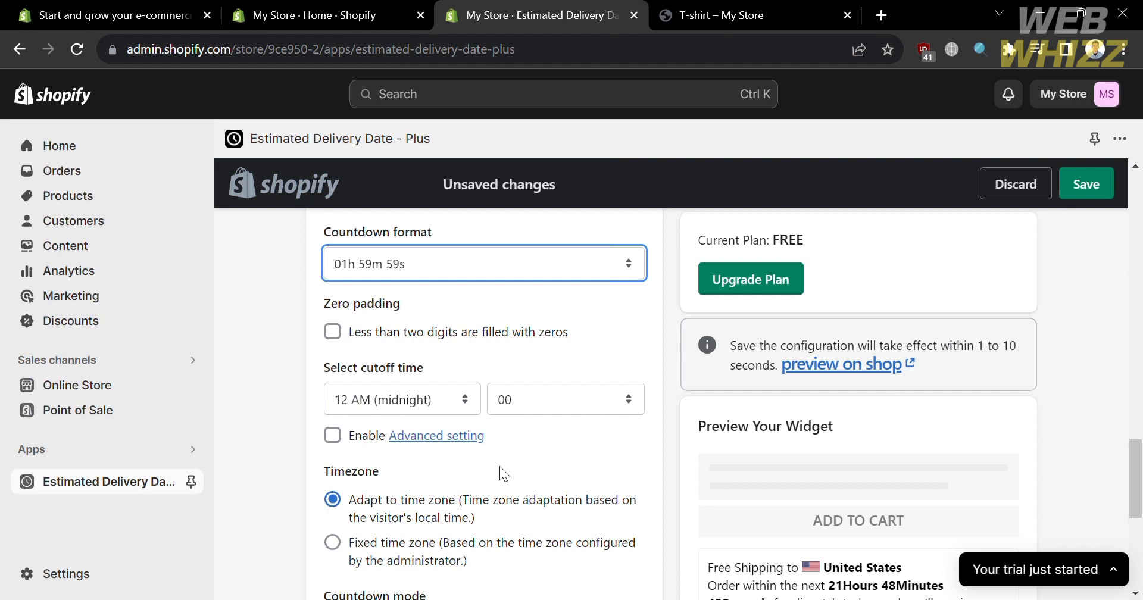
scroll(506, 469, "down", 2)
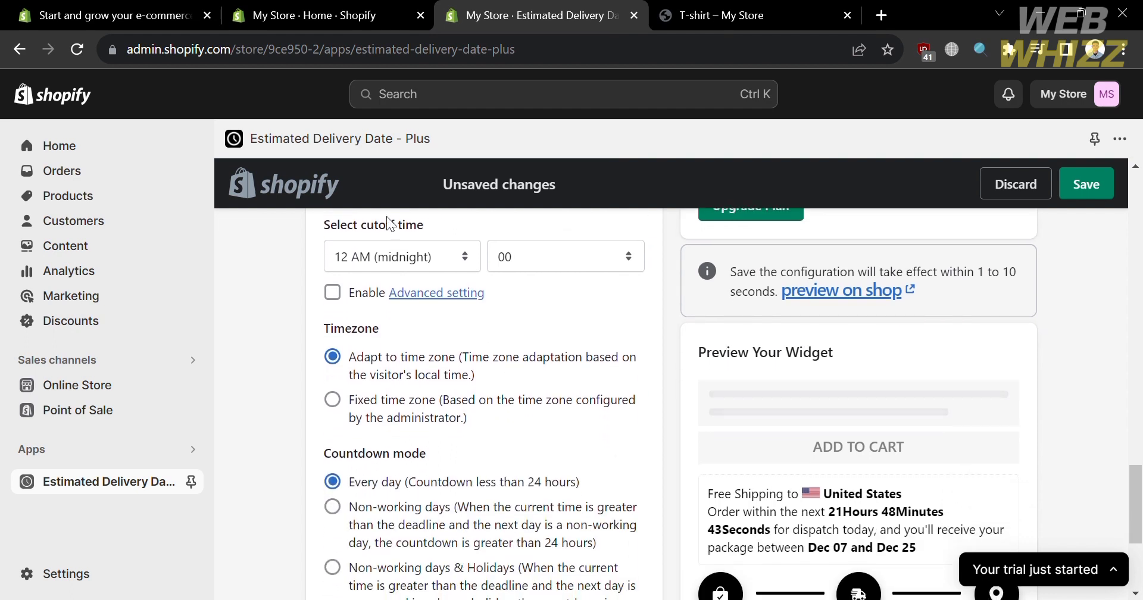
scroll(433, 437, "down", 1)
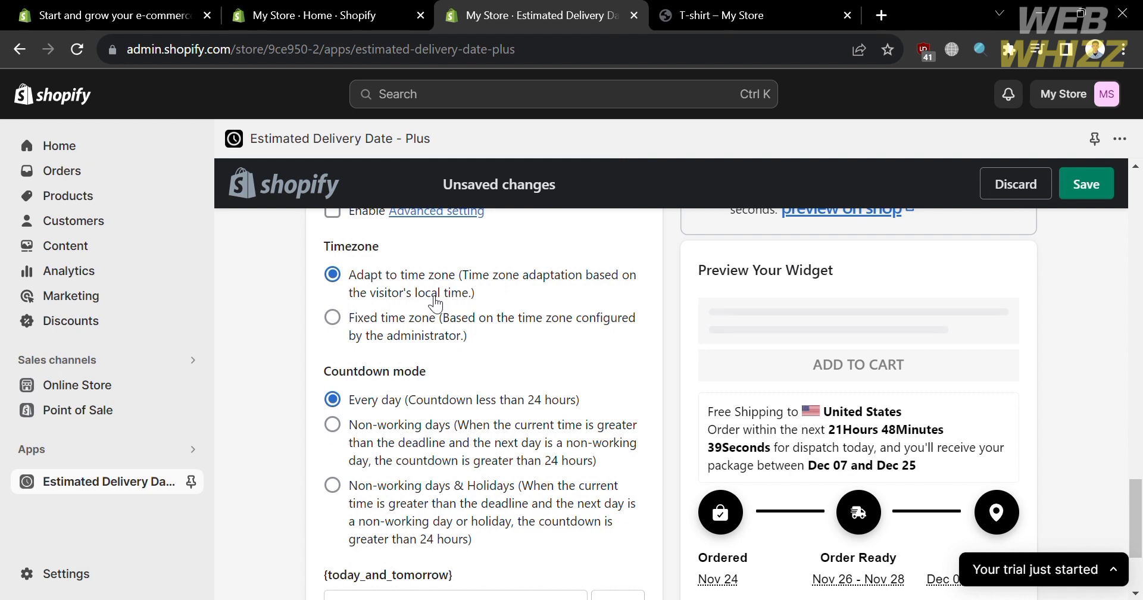
scroll(426, 432, "down", 1)
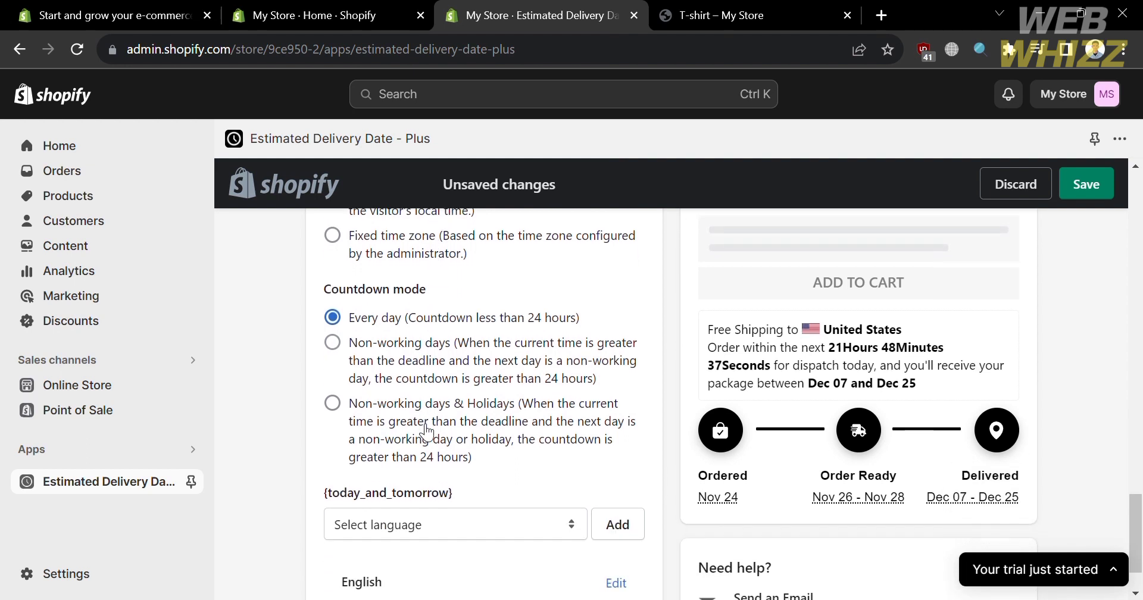
scroll(549, 362, "down", 1)
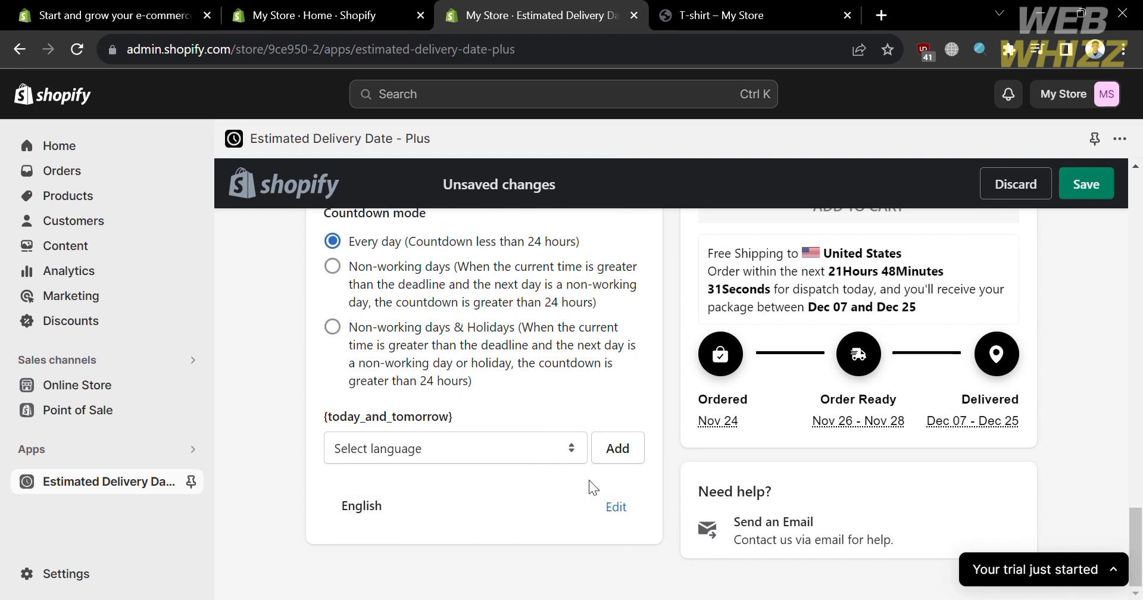
Step: Open the app's appearance configuration and set the widget layout mode to Progress Bar Widget & Message Text Widget
scroll(590, 482, "up", 4)
scroll(588, 480, "up", 5)
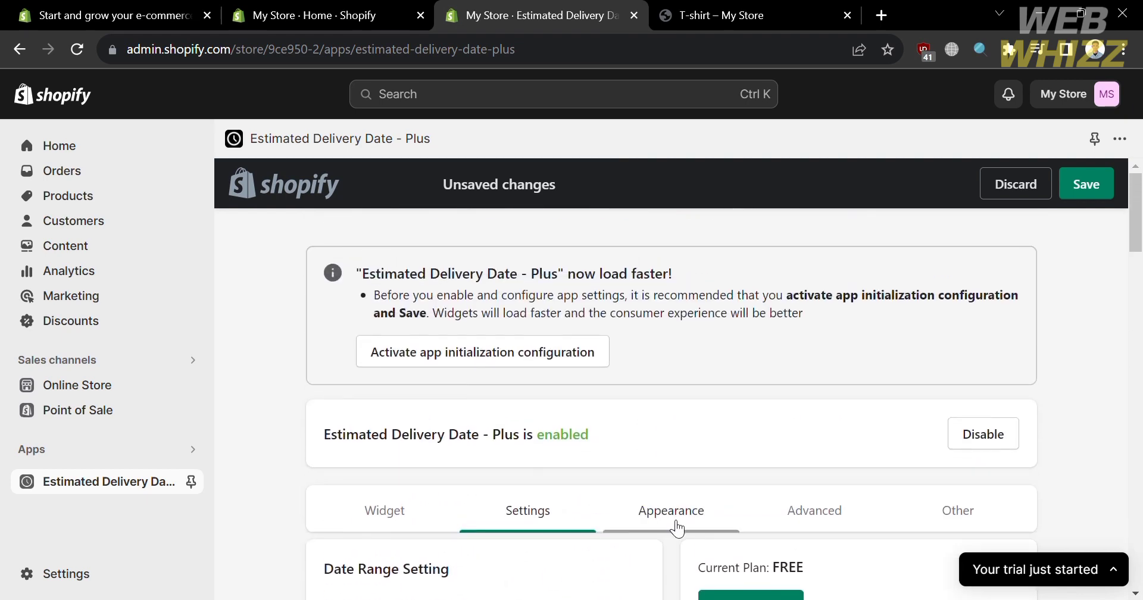
left_click(677, 527)
scroll(678, 526, "down", 7)
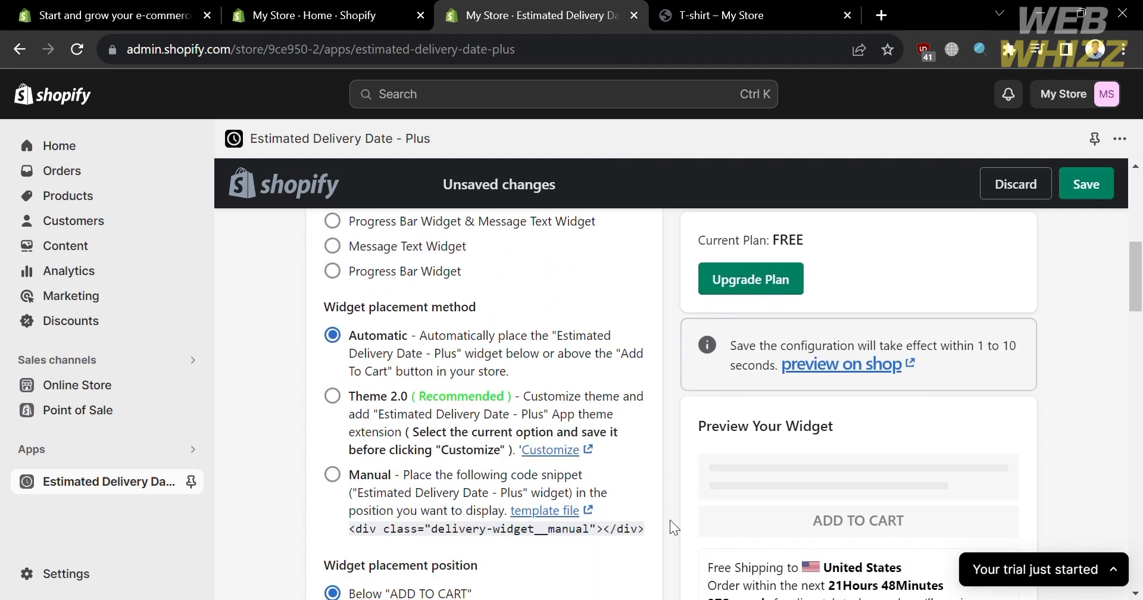
scroll(517, 420, "up", 2)
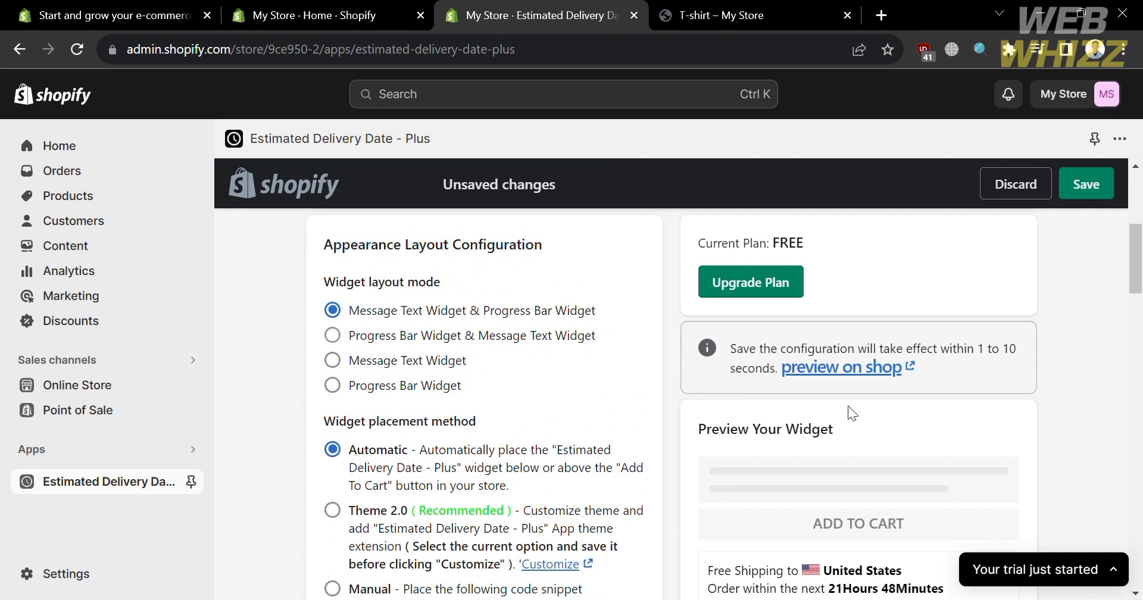
scroll(858, 408, "down", 3)
scroll(859, 408, "up", 4)
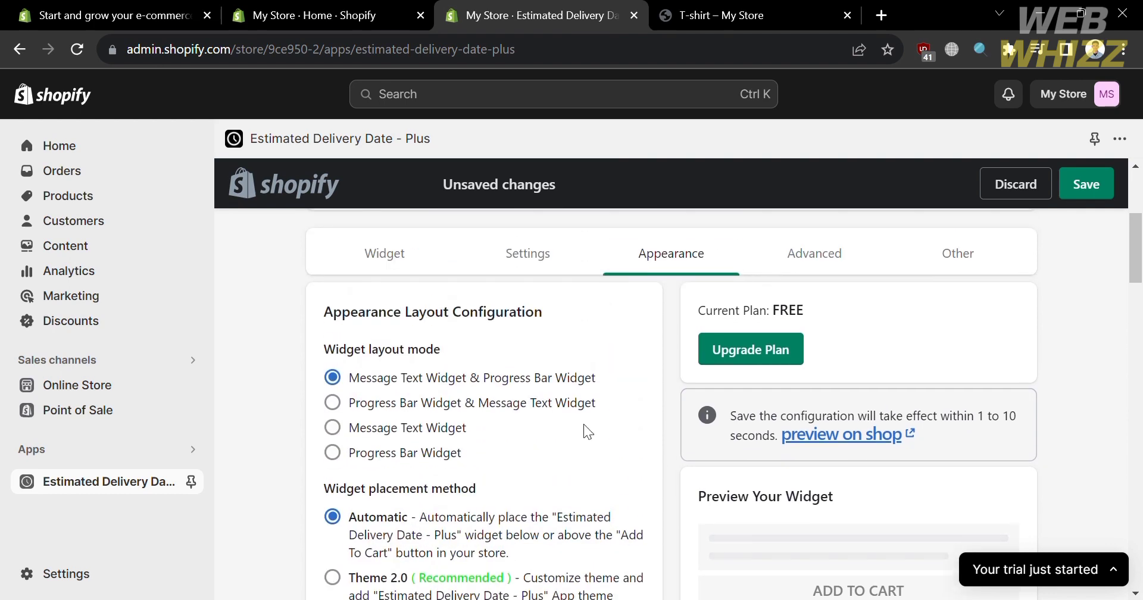
left_click(356, 409)
Step: Set the widget placement position to Above "ADD TO CART" in the appearance layout configuration
scroll(869, 477, "down", 15)
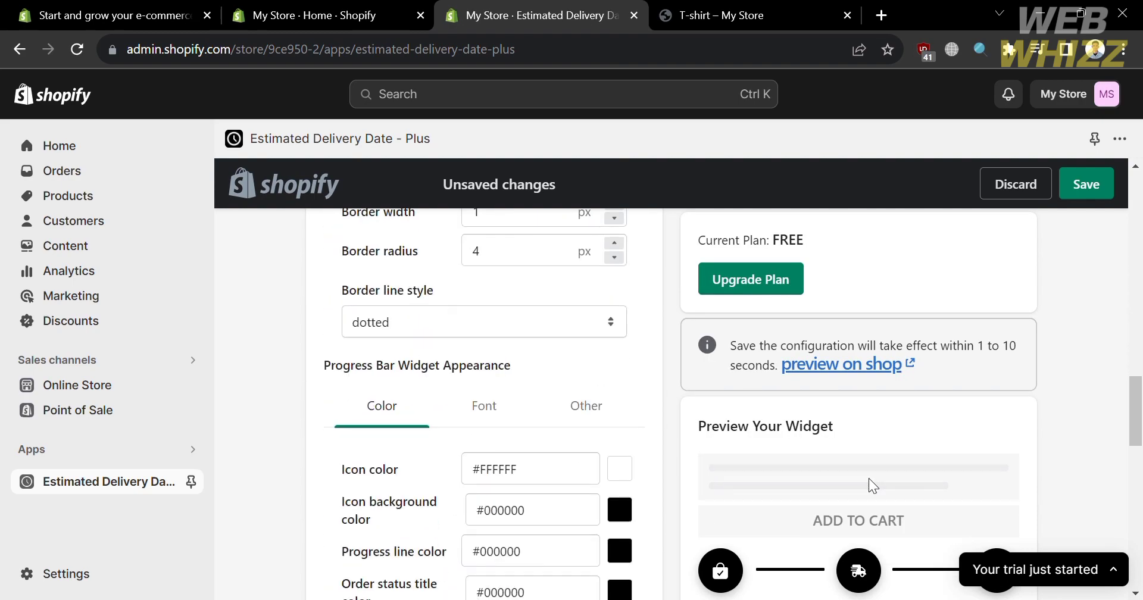
scroll(869, 478, "down", 10)
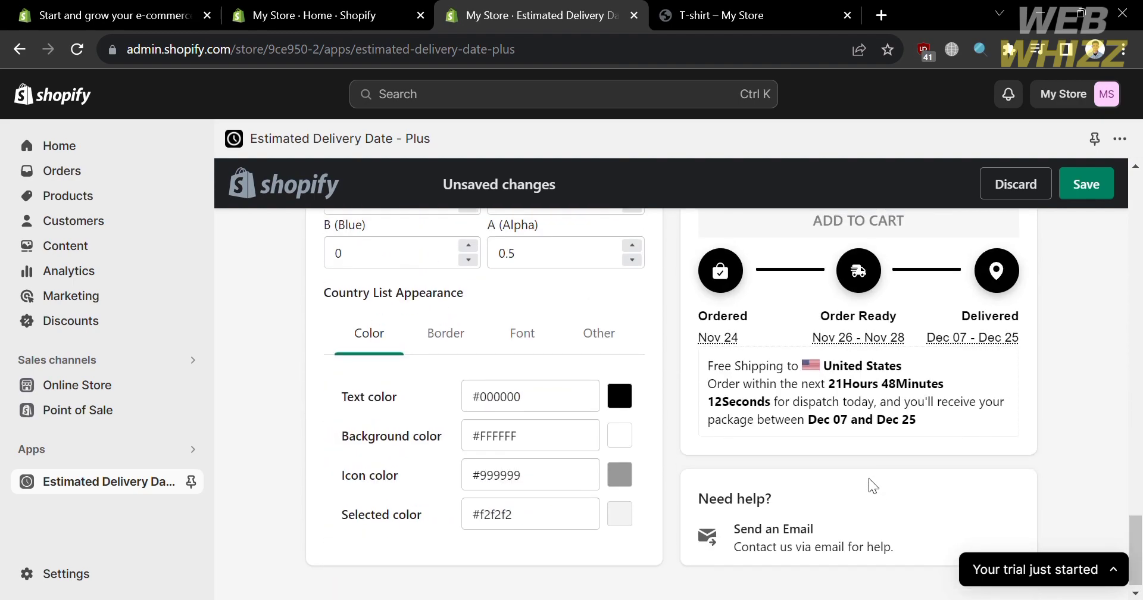
scroll(868, 477, "up", 20)
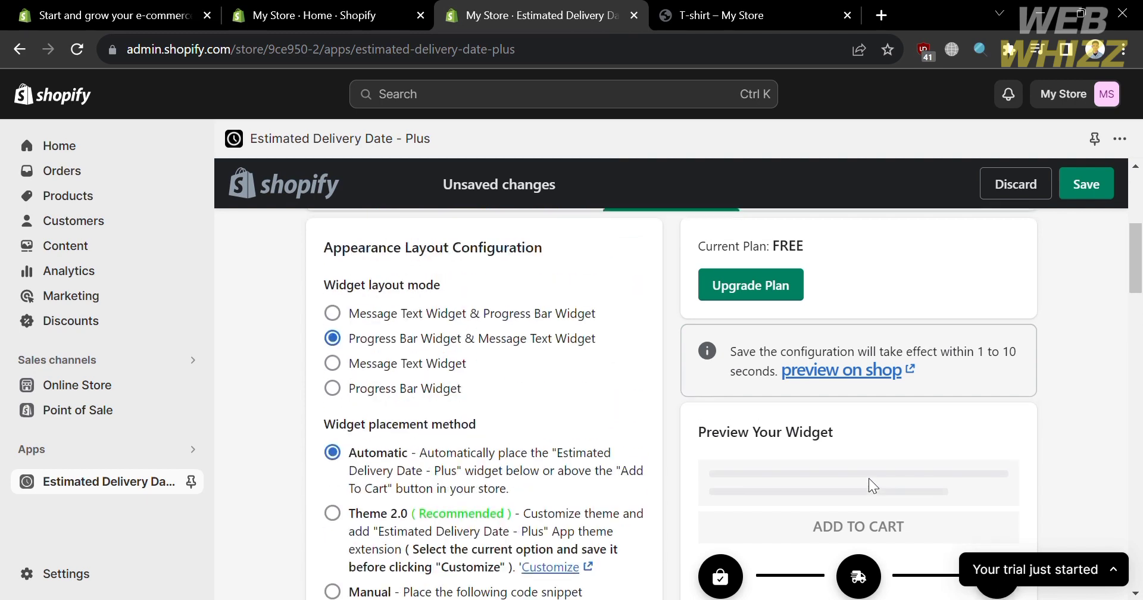
scroll(869, 477, "down", 1)
scroll(604, 467, "down", 3)
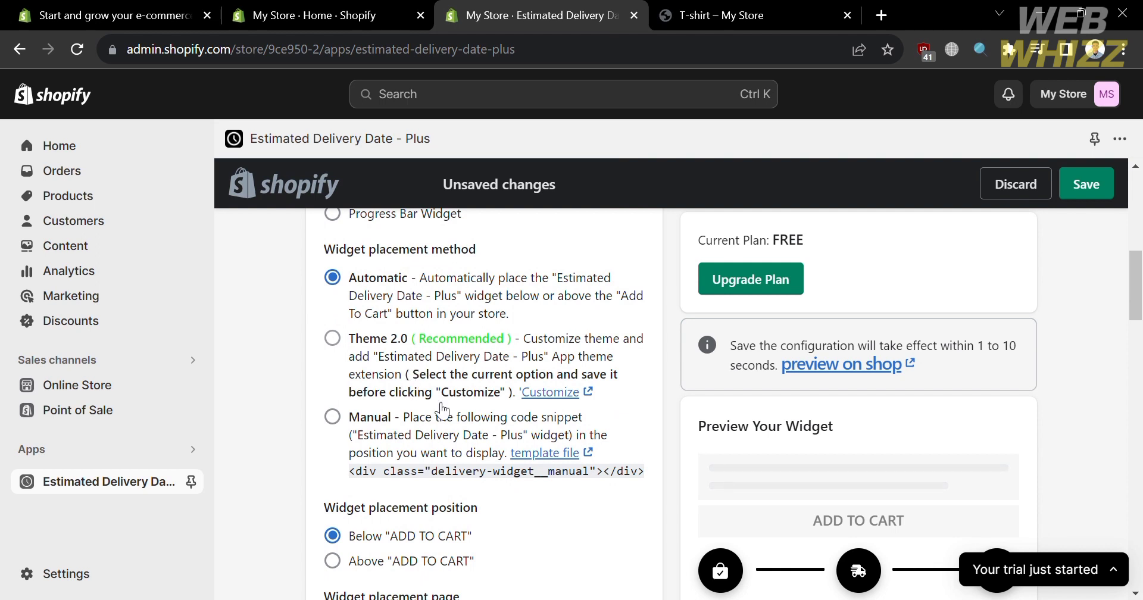
scroll(463, 426, "down", 4)
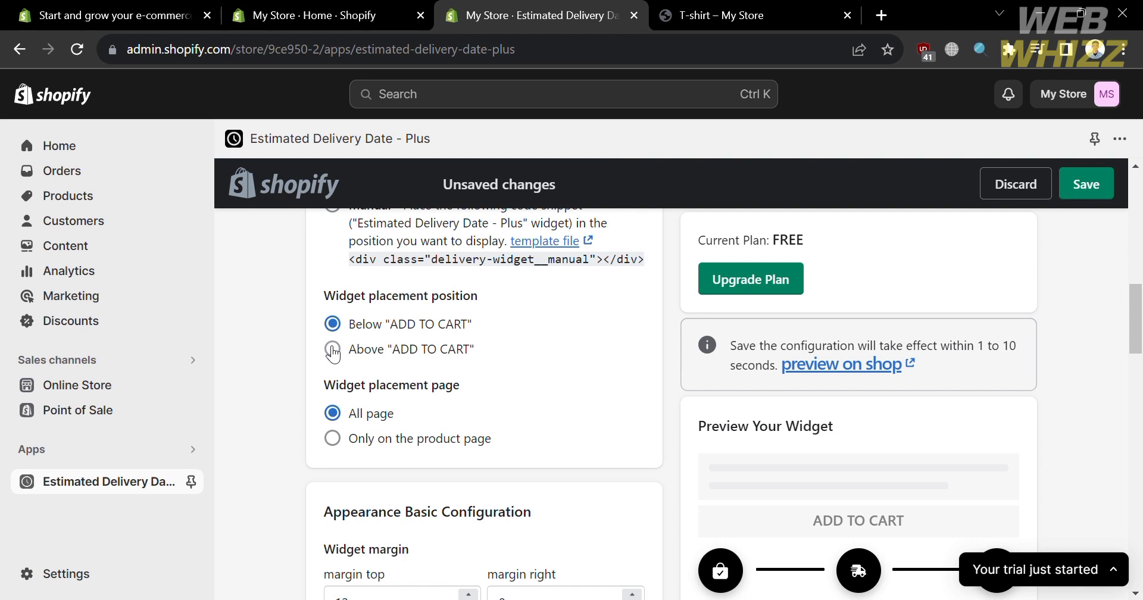
left_click(333, 350)
Step: Review the widget placement page and margin options, and the border and color settings of the Message Text Widget
scroll(523, 341, "down", 1)
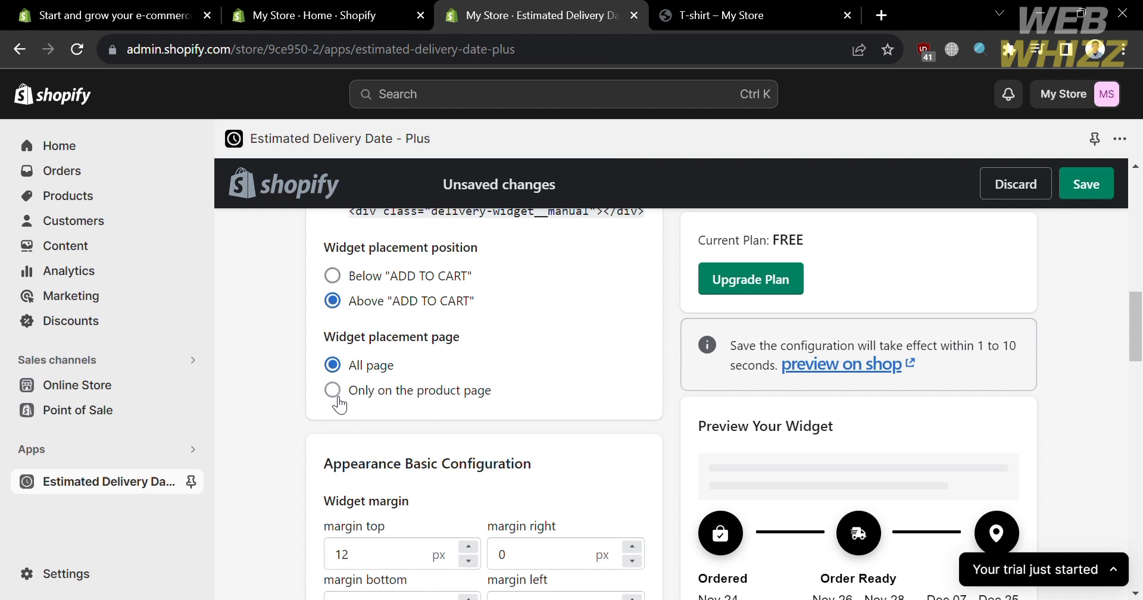
scroll(339, 404, "down", 3)
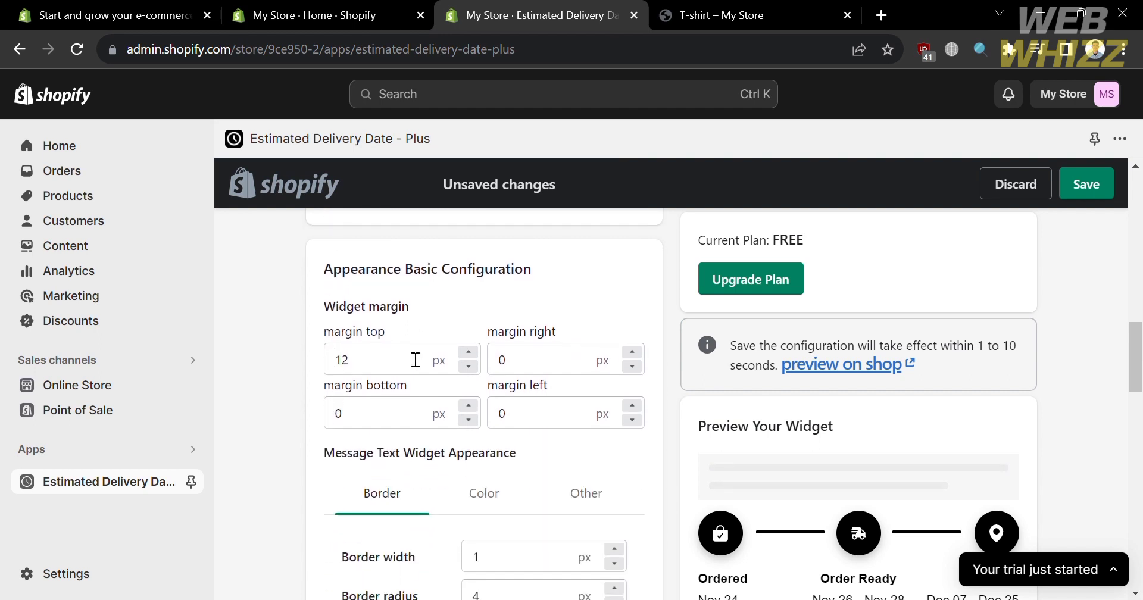
scroll(544, 484, "down", 2)
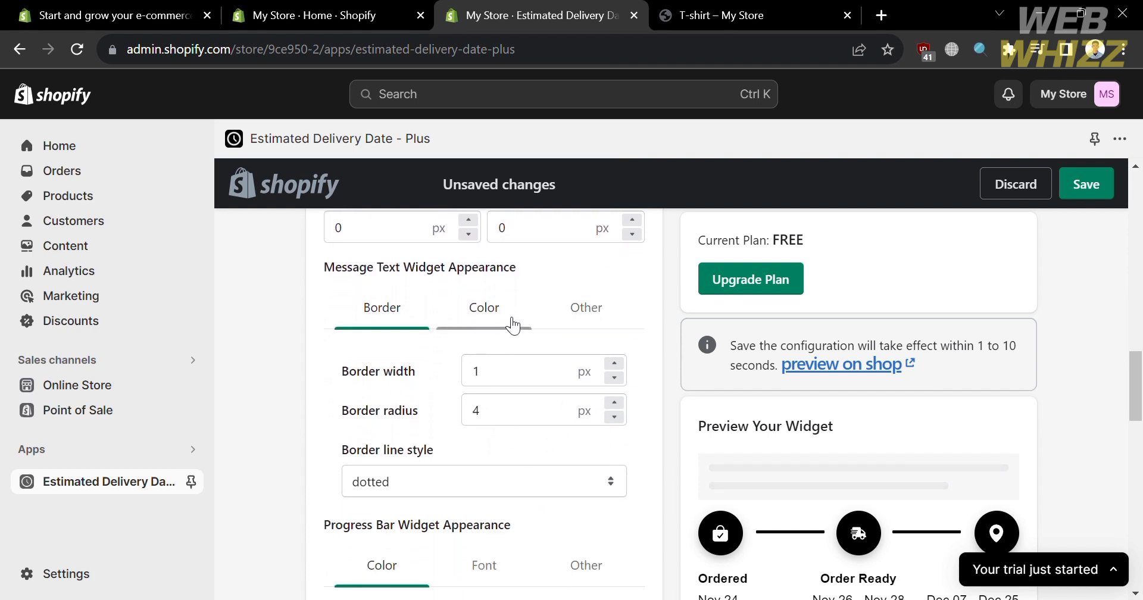
left_click(486, 309)
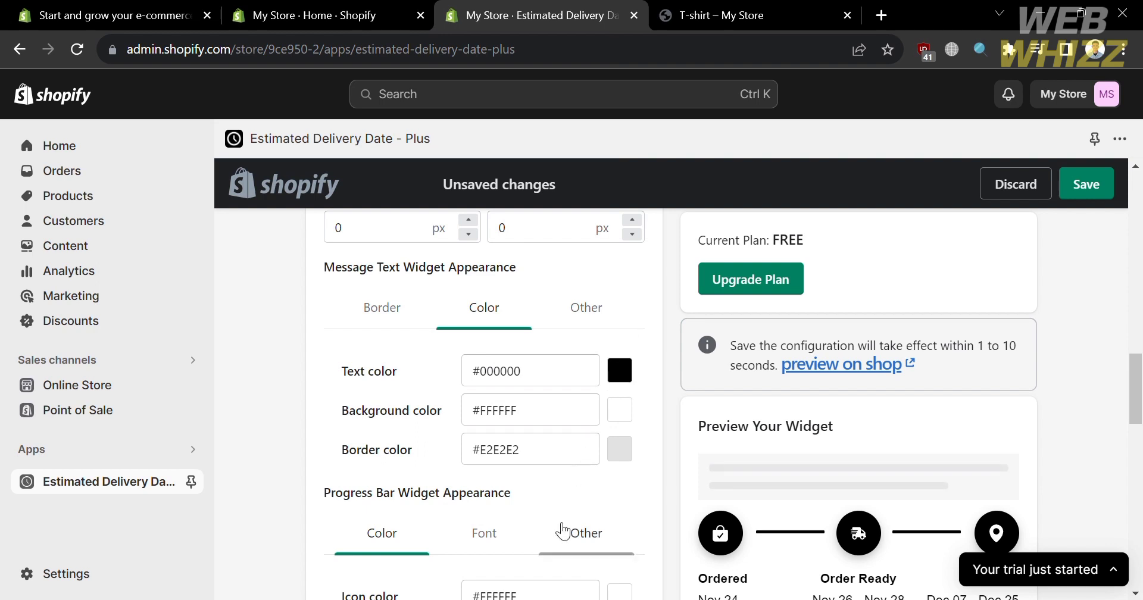
scroll(506, 528, "down", 3)
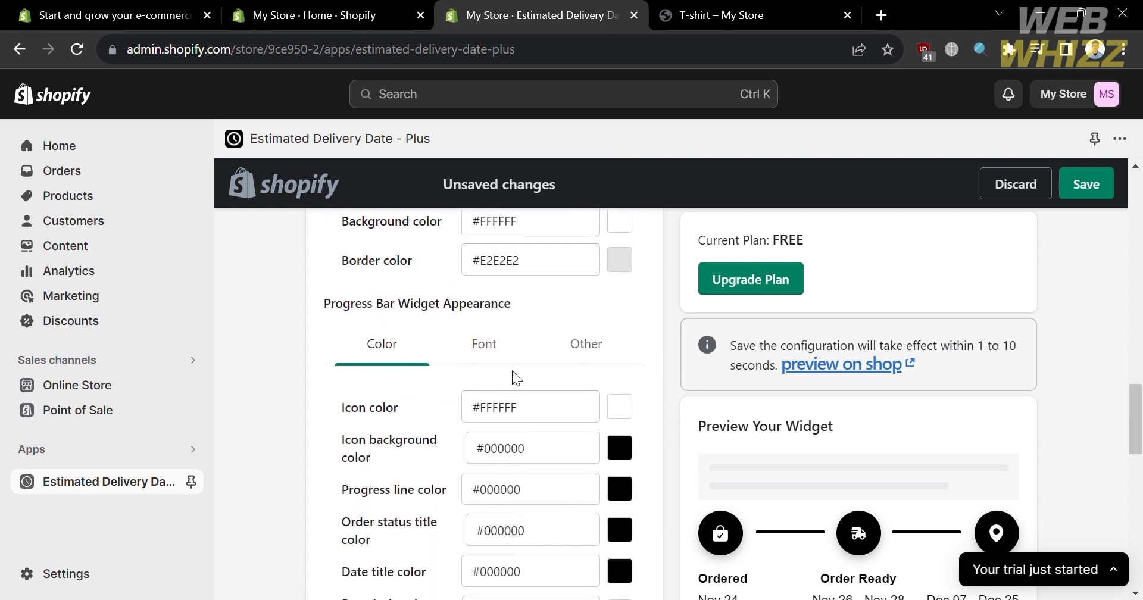
Step: Change the Progress Bar Widget's icon background color to the teal green #00977c
left_click(620, 448)
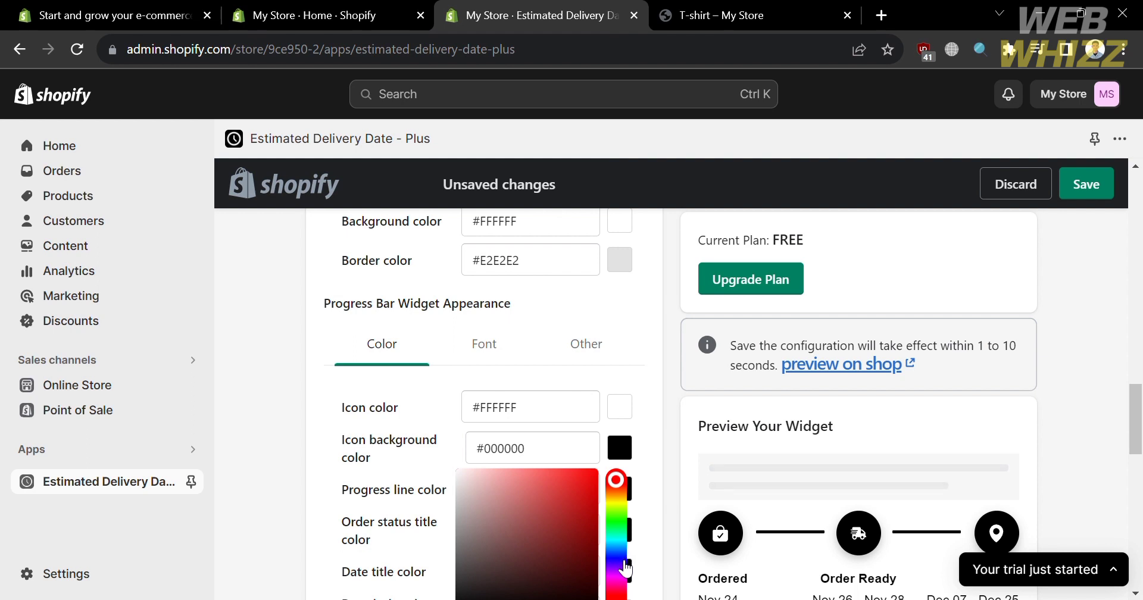
scroll(629, 541, "down", 1)
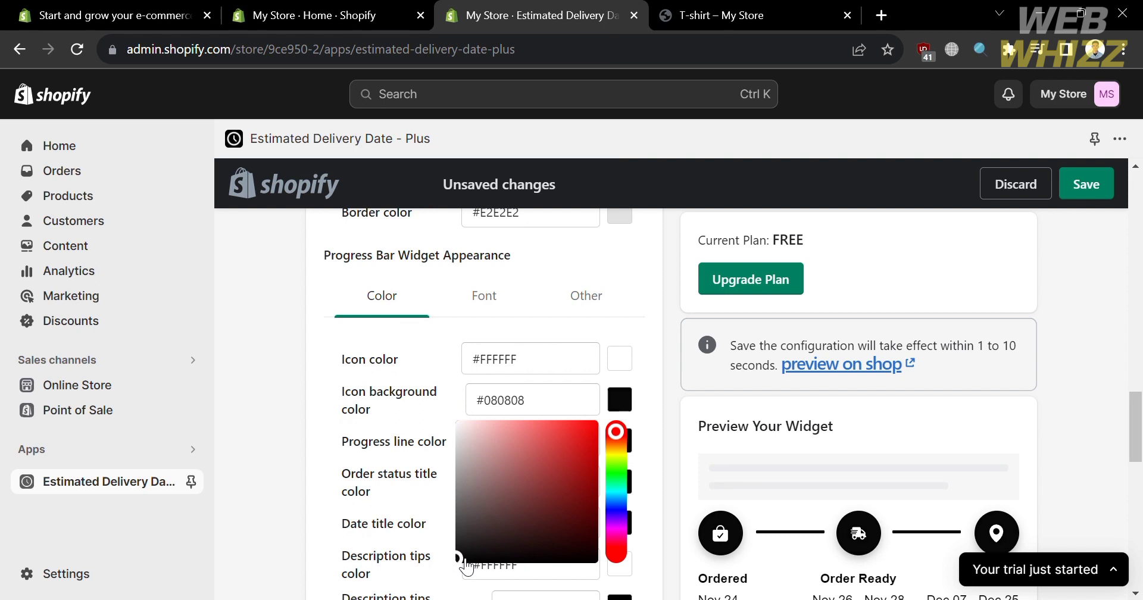
mouse_move(459, 548)
left_mouse_down()
mouse_move(659, 437)
mouse_move(607, 478)
left_mouse_up()
left_click(615, 488)
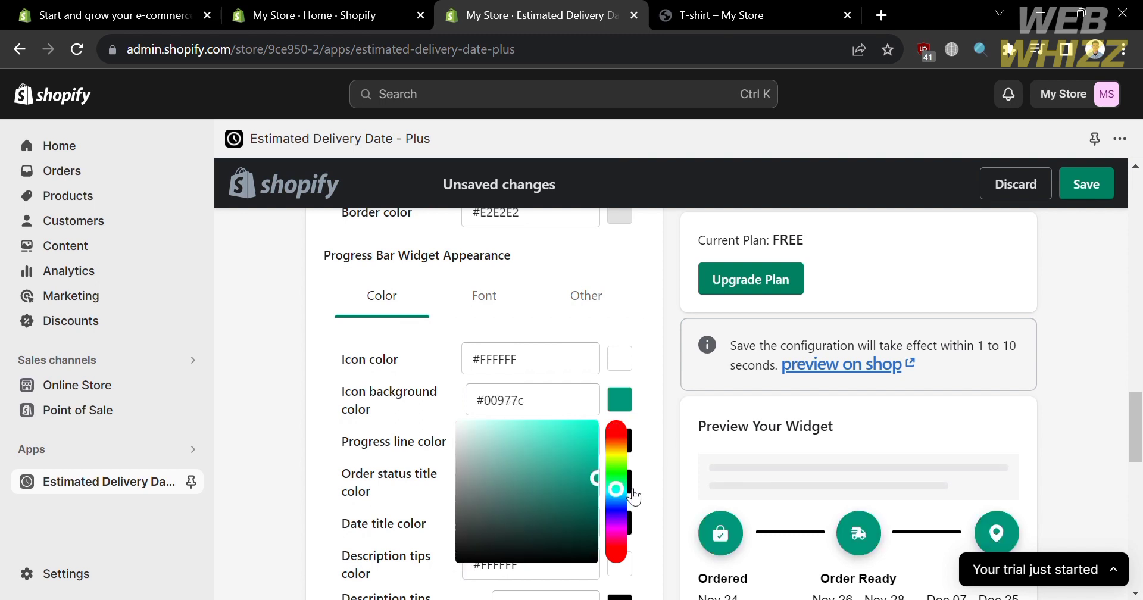
left_click(653, 465)
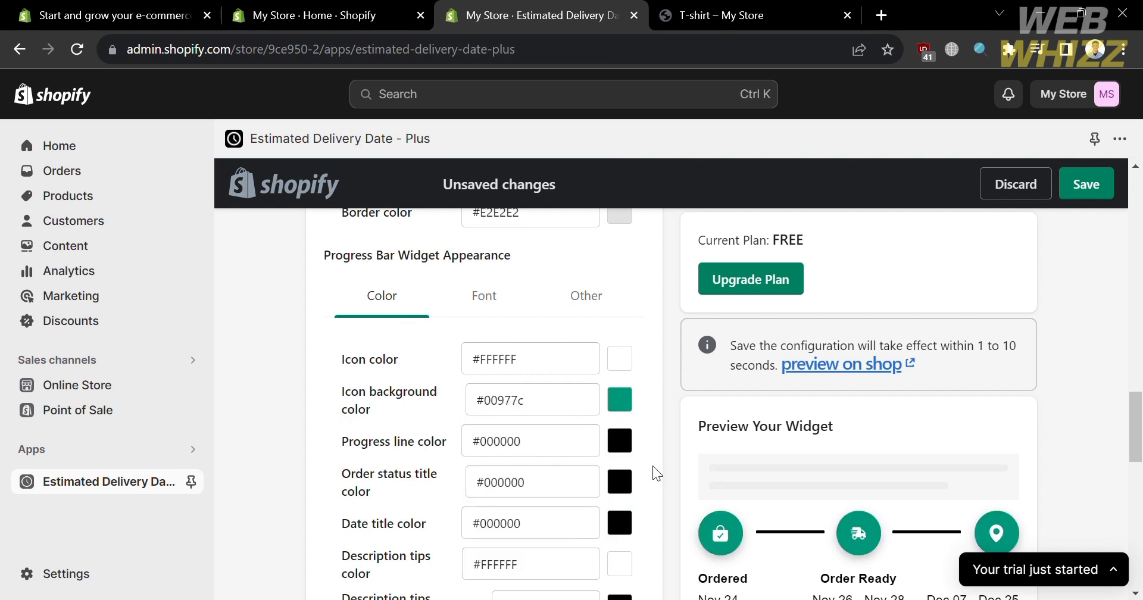
Step: Change the Progress Bar Widget's progress line color to the bright green #50e411
left_click(627, 447)
left_click(588, 476)
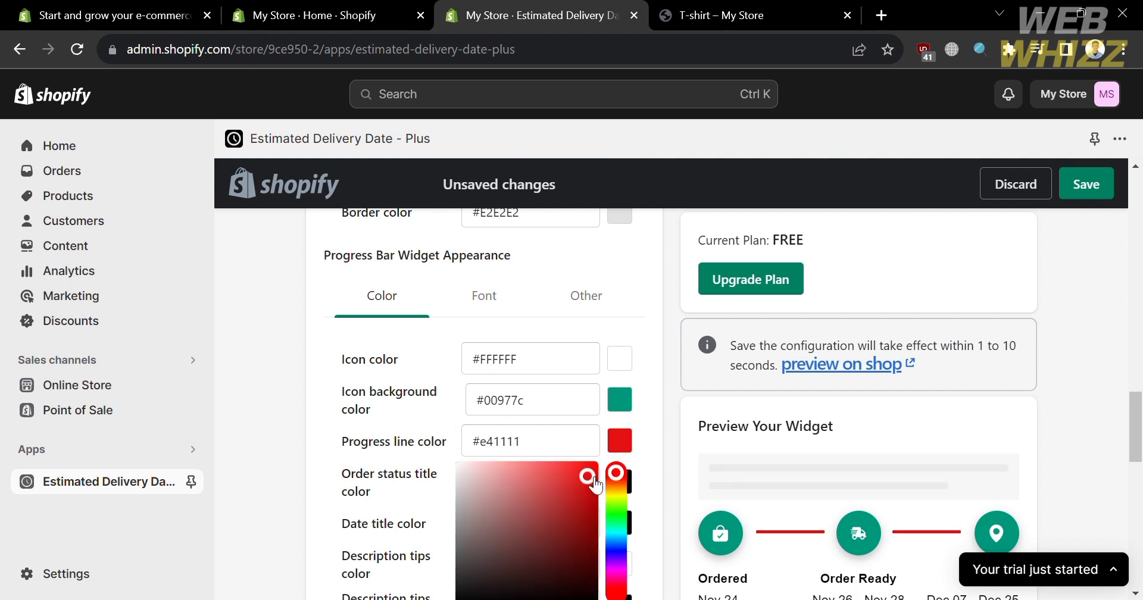
left_click(616, 509)
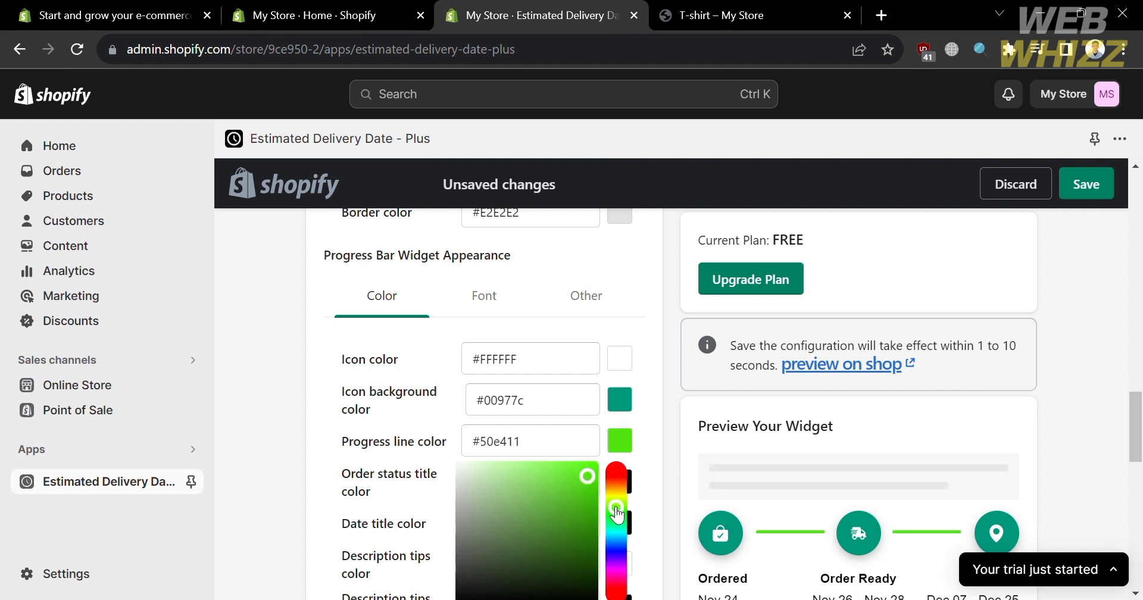
left_click(655, 475)
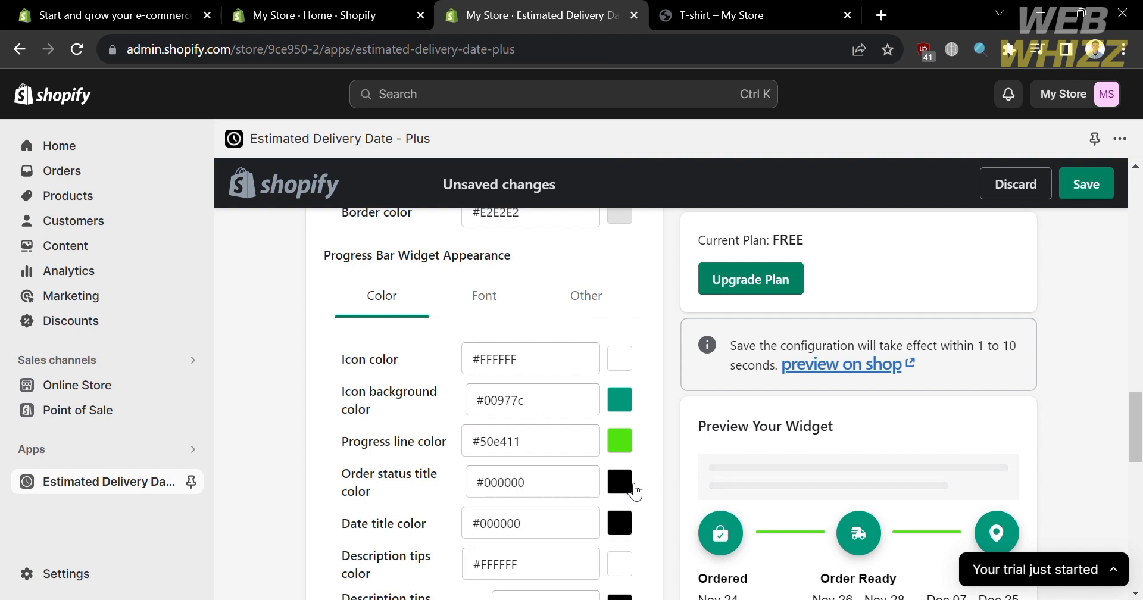
Step: Review the remaining progress bar colors, the modal popup country configuration and the country list appearance, and return to the start of the page
scroll(630, 493, "down", 1)
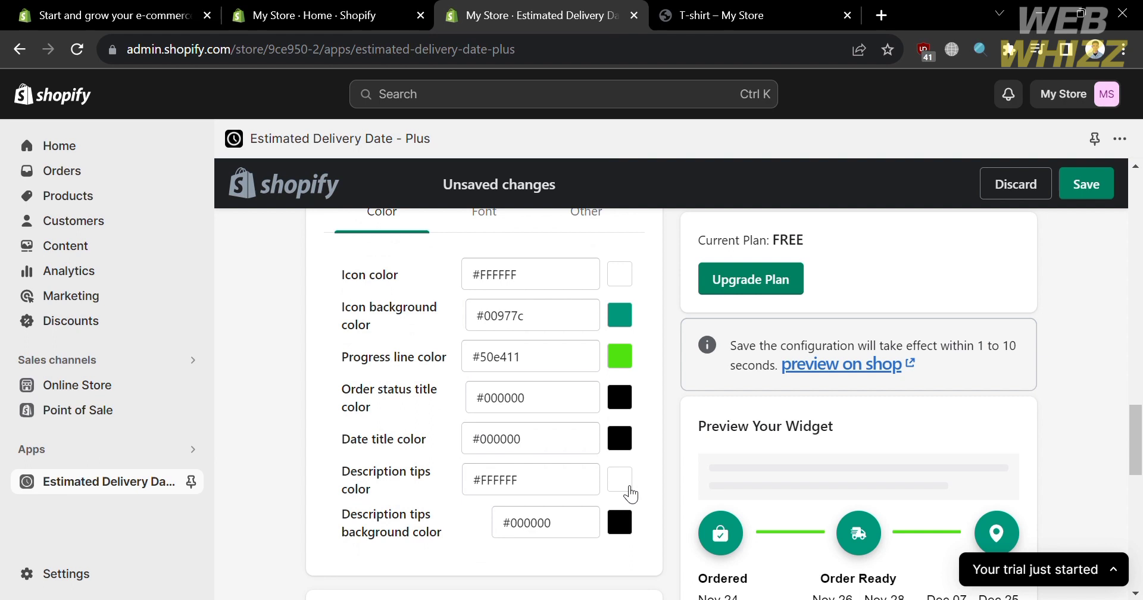
scroll(631, 494, "down", 2)
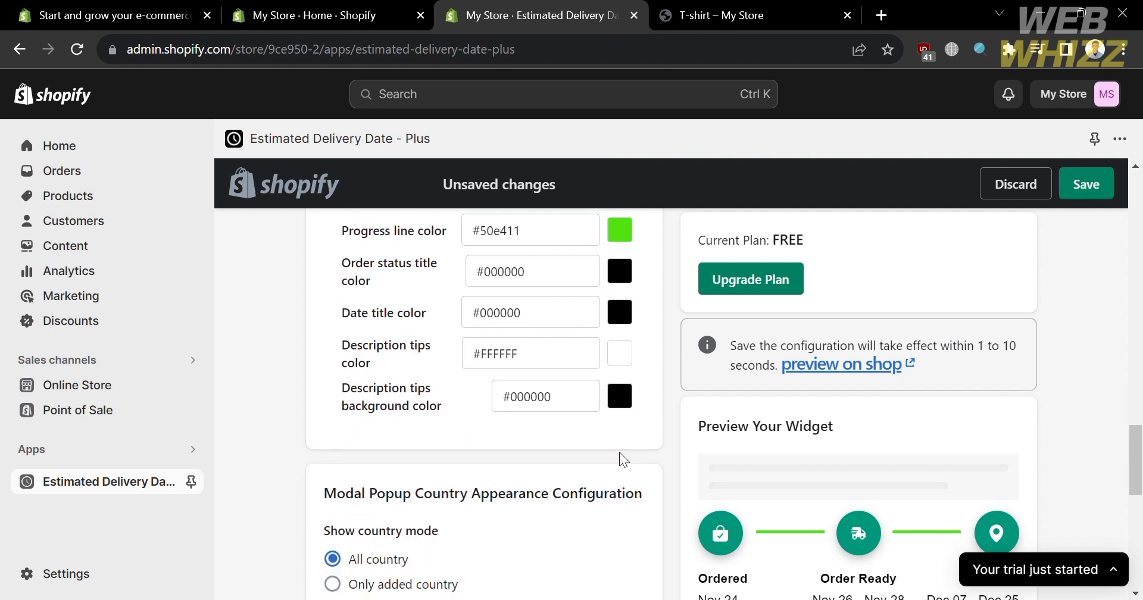
scroll(613, 427, "down", 3)
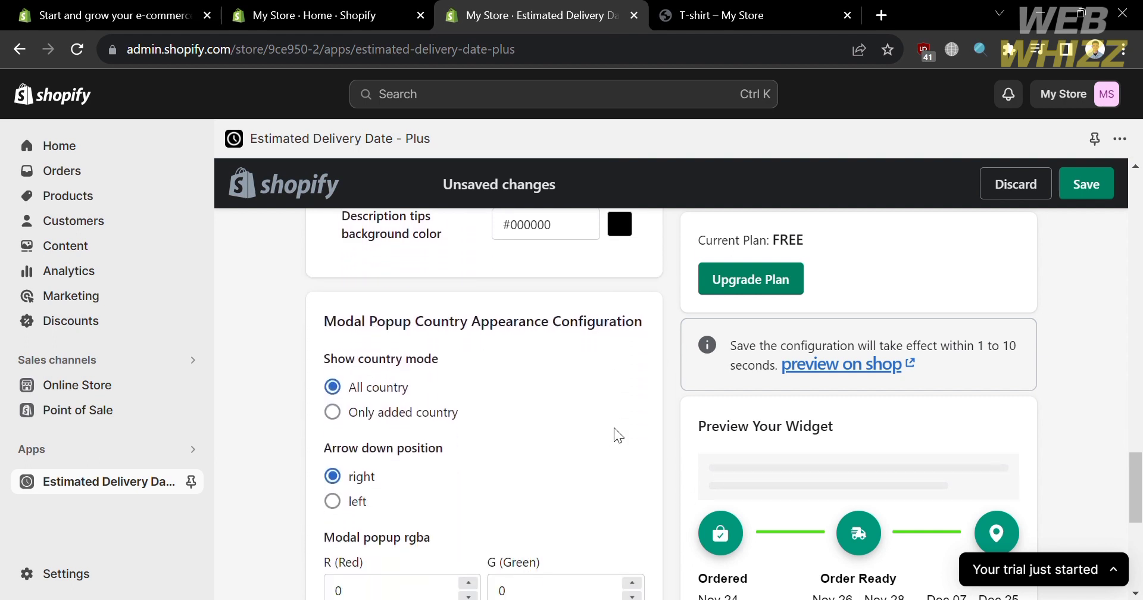
scroll(613, 428, "down", 2)
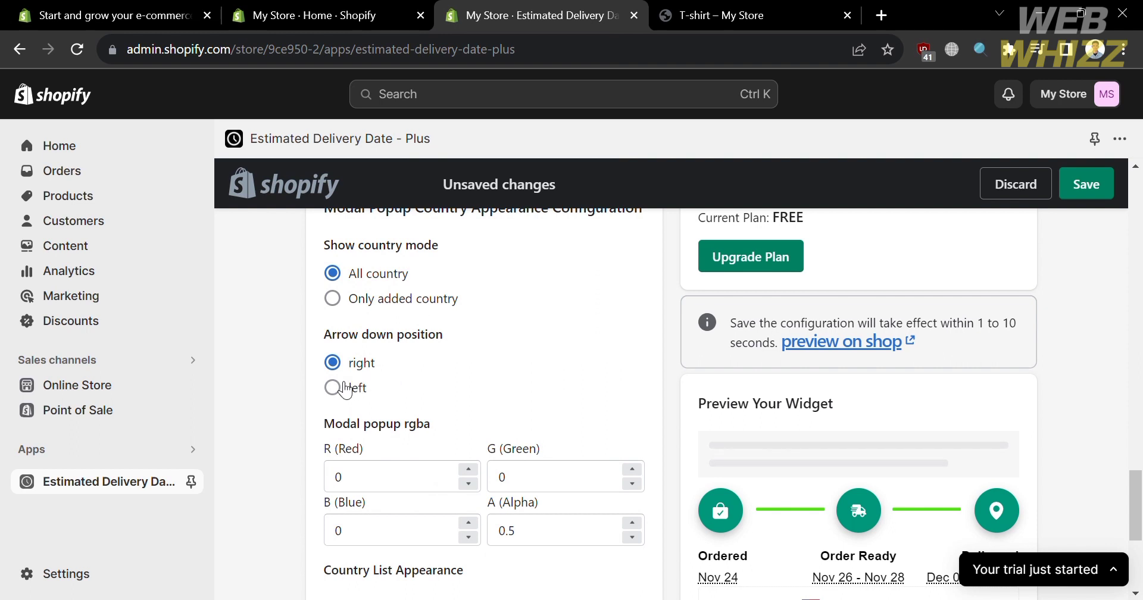
scroll(479, 398, "down", 3)
scroll(479, 399, "down", 2)
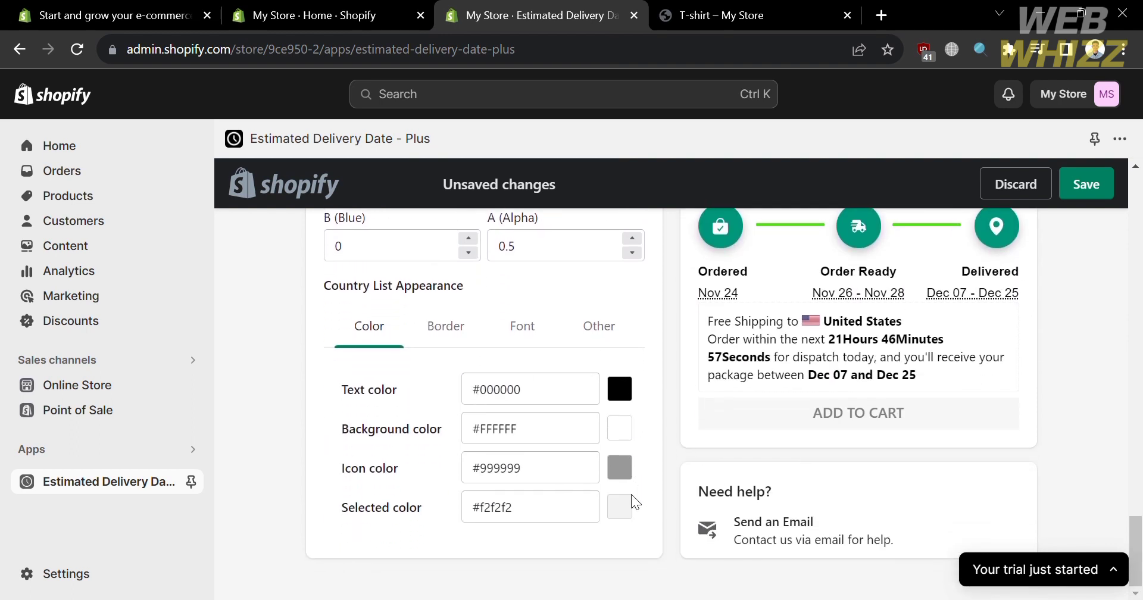
scroll(632, 499, "up", 5)
scroll(632, 499, "up", 15)
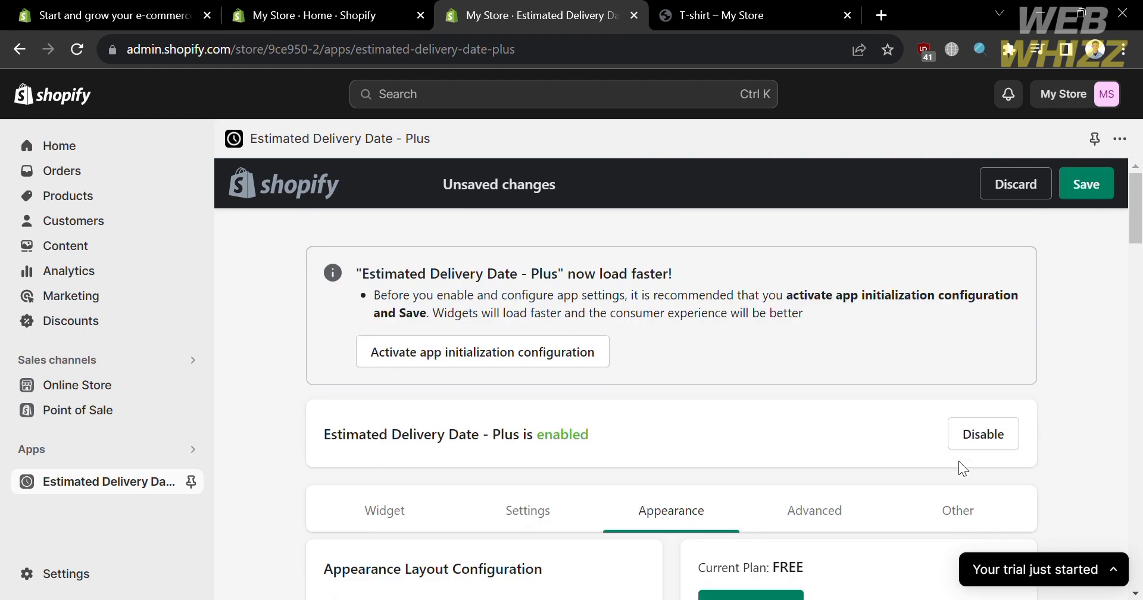
Step: Review the advanced product, category and cart/checkout configuration options, and the Custom CSS field among the other settings
left_click(833, 517)
scroll(835, 519, "down", 4)
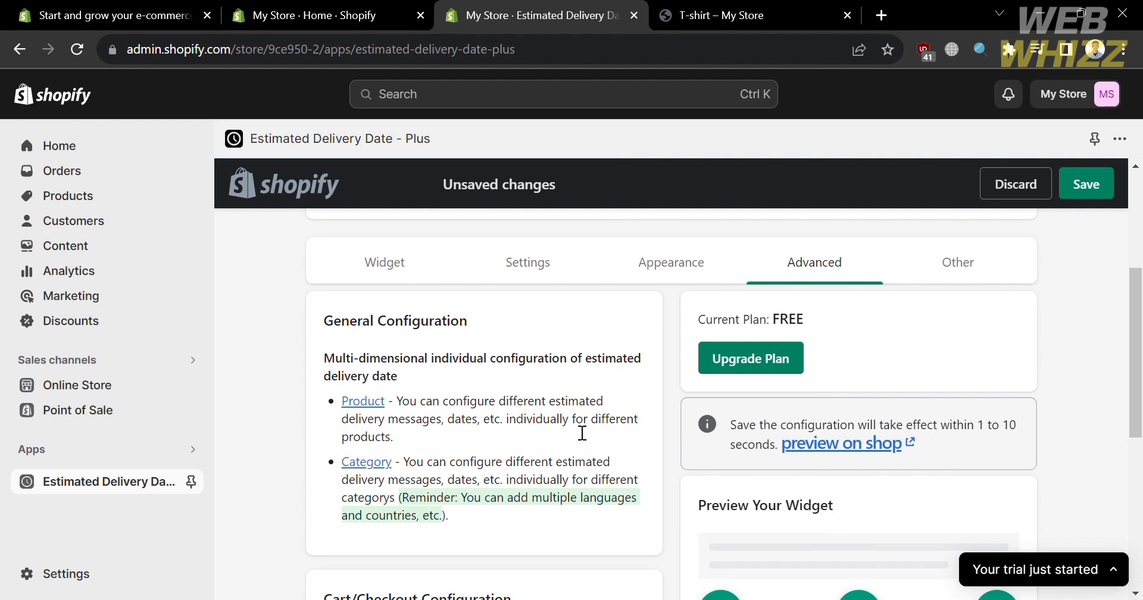
scroll(577, 428, "down", 5)
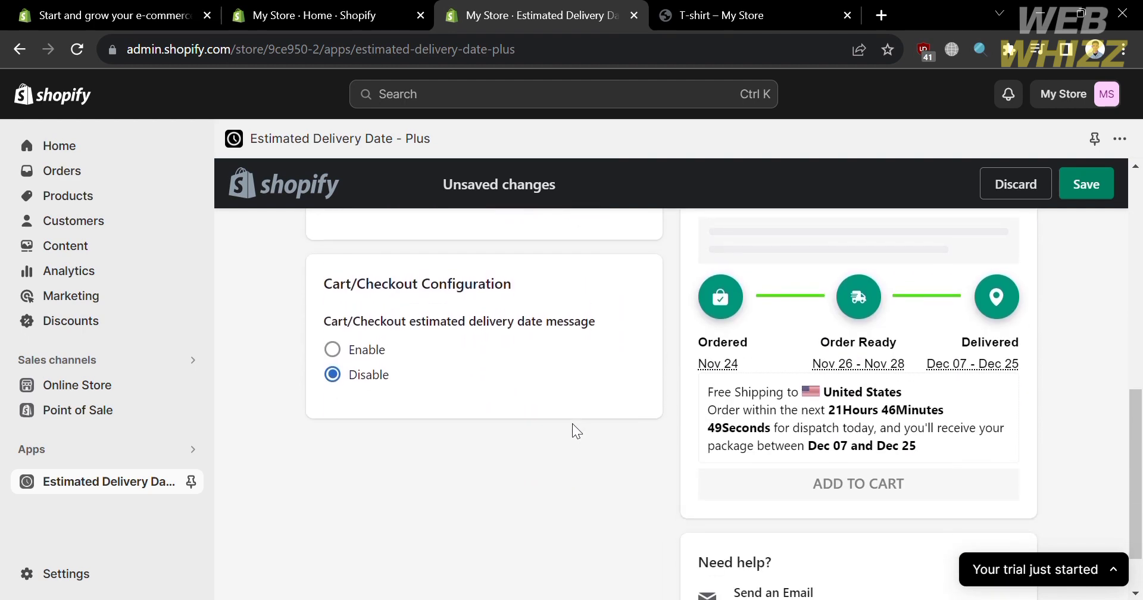
scroll(573, 423, "up", 2)
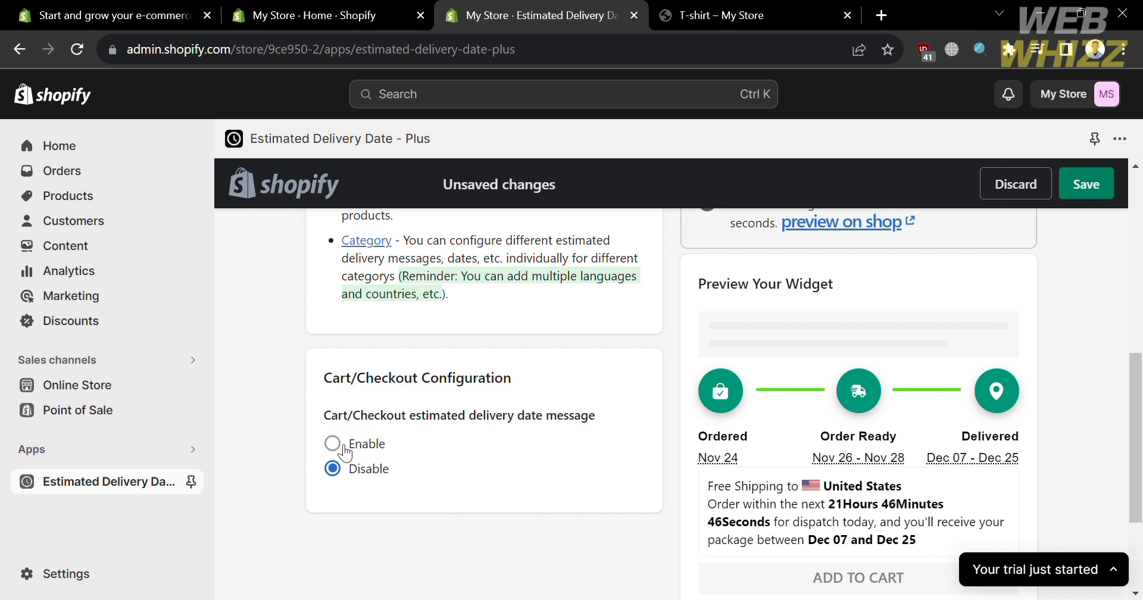
scroll(525, 442, "up", 7)
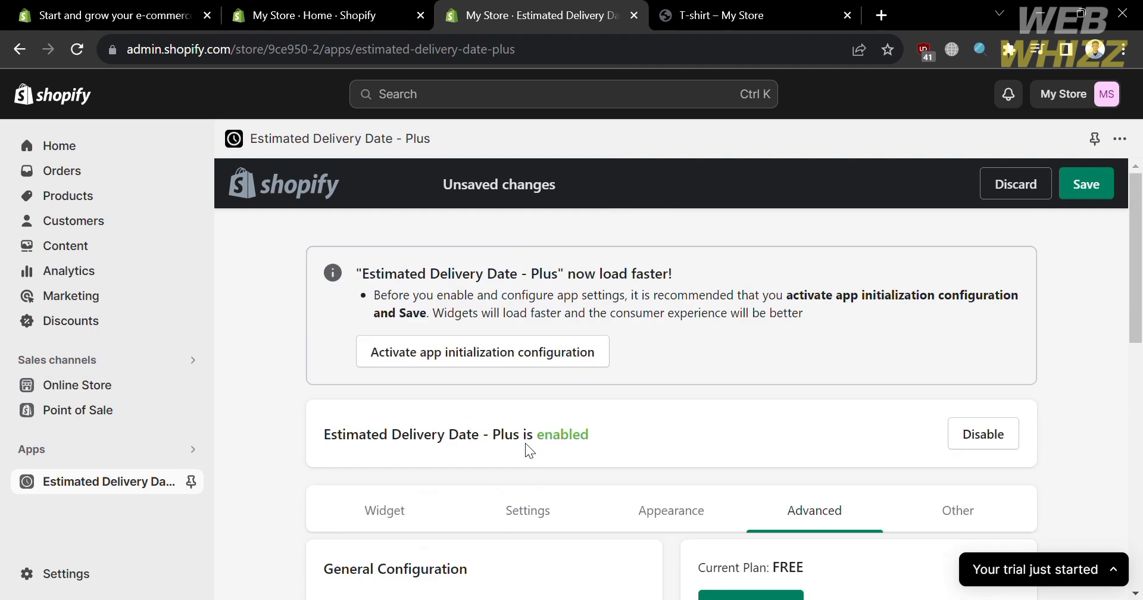
left_click(957, 511)
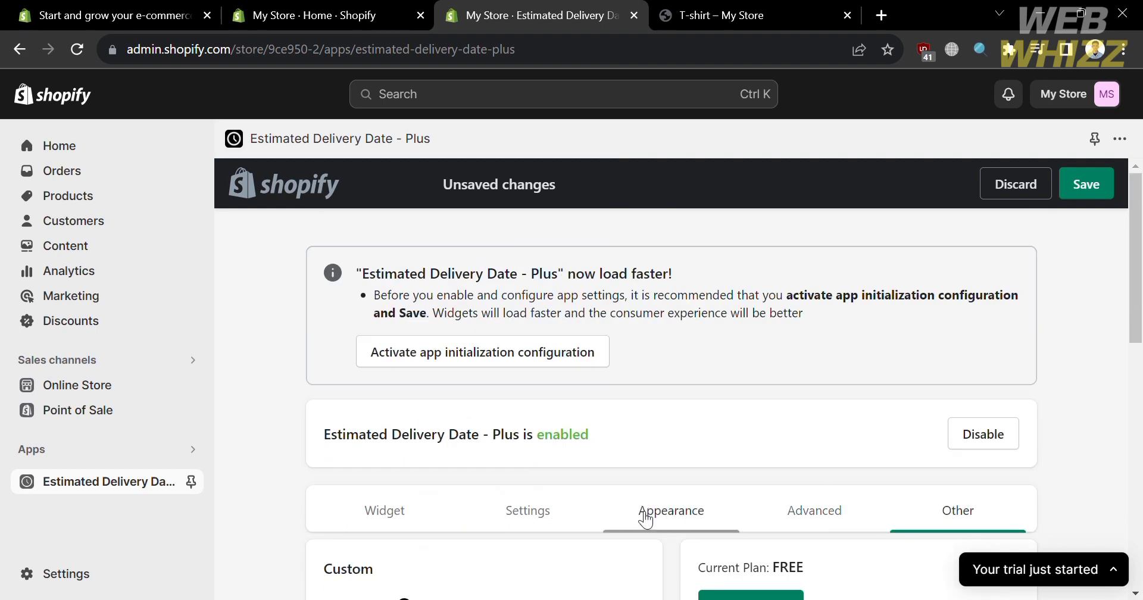
scroll(643, 515, "down", 4)
scroll(641, 515, "down", 5)
scroll(641, 515, "up", 5)
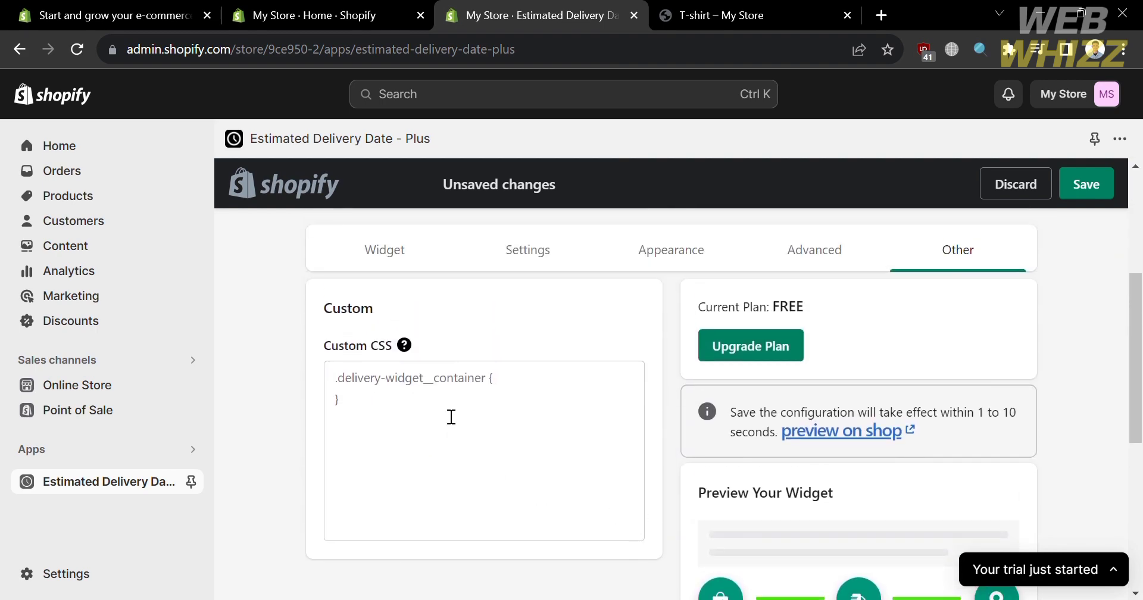
scroll(563, 405, "up", 4)
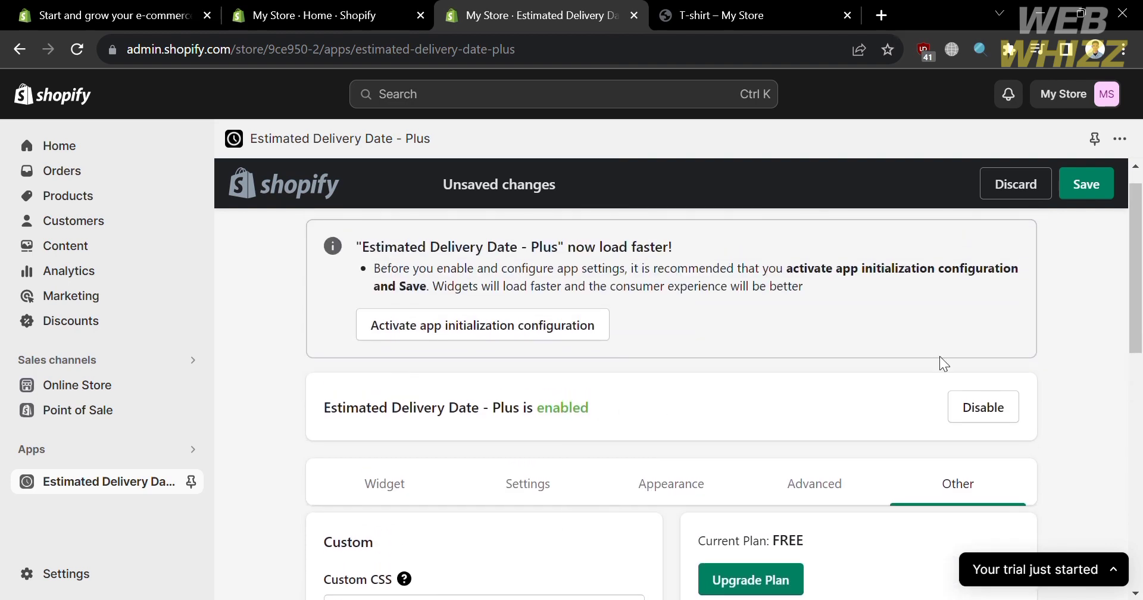
Step: Save the app's configuration changes and reload the T-shirt product page in the storefront
left_click(1089, 180)
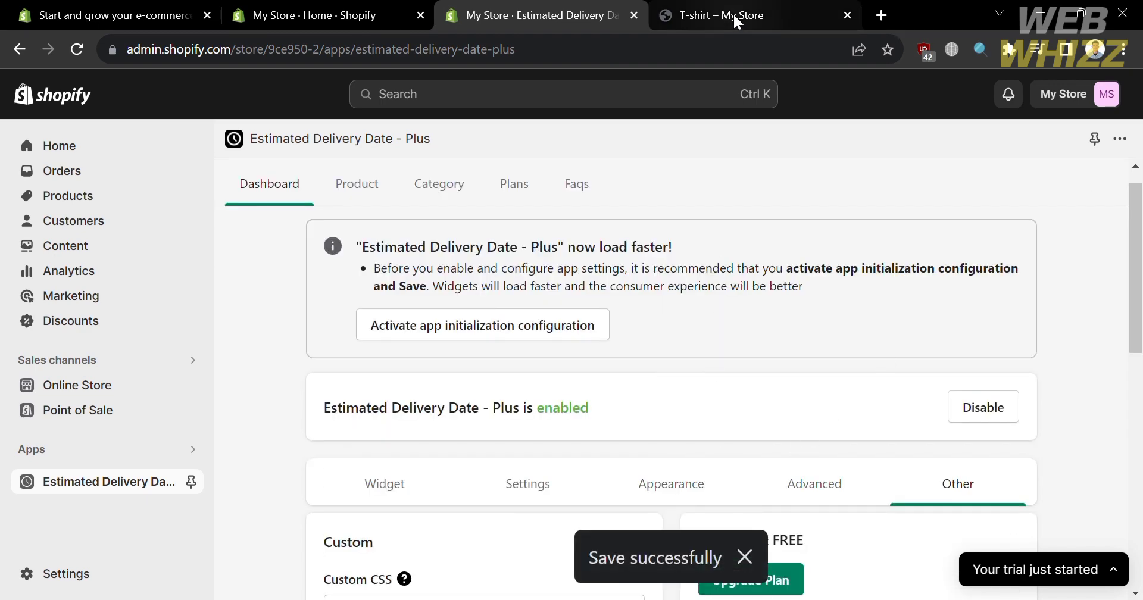
left_click(690, 13)
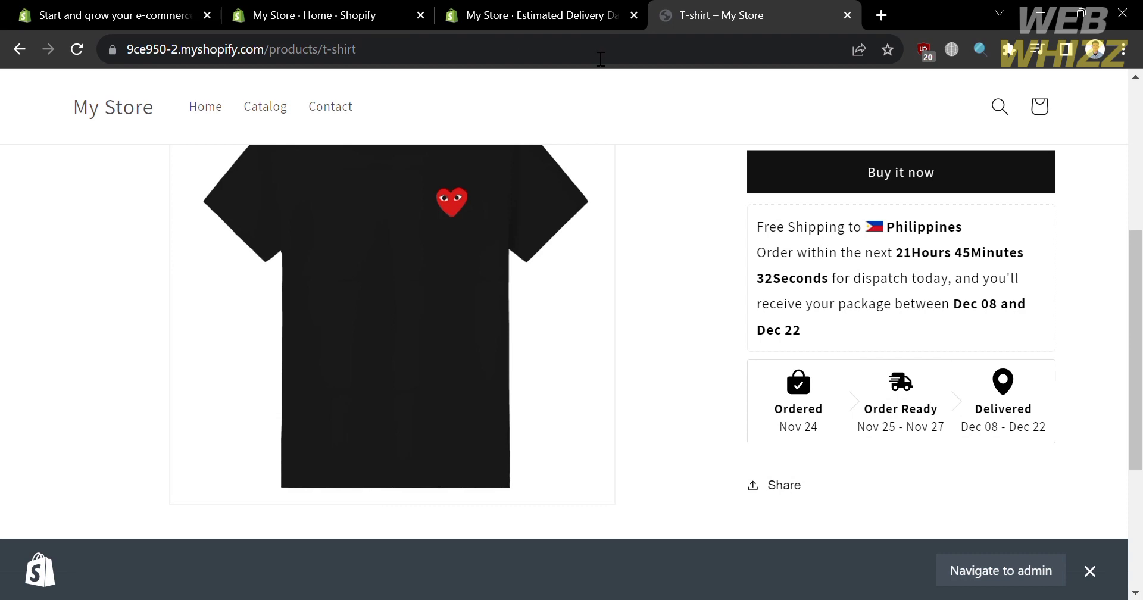
left_click(80, 39)
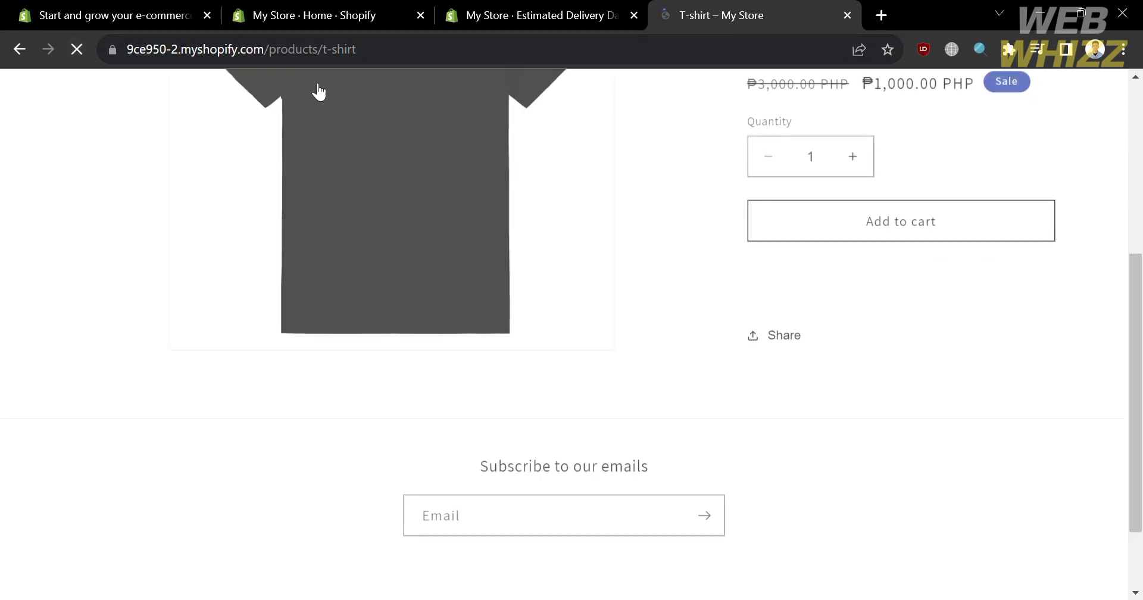
Step: Examine the delivery progress bar's icons, line and dates and the shipping message text on the T-shirt product page
scroll(604, 325, "up", 3)
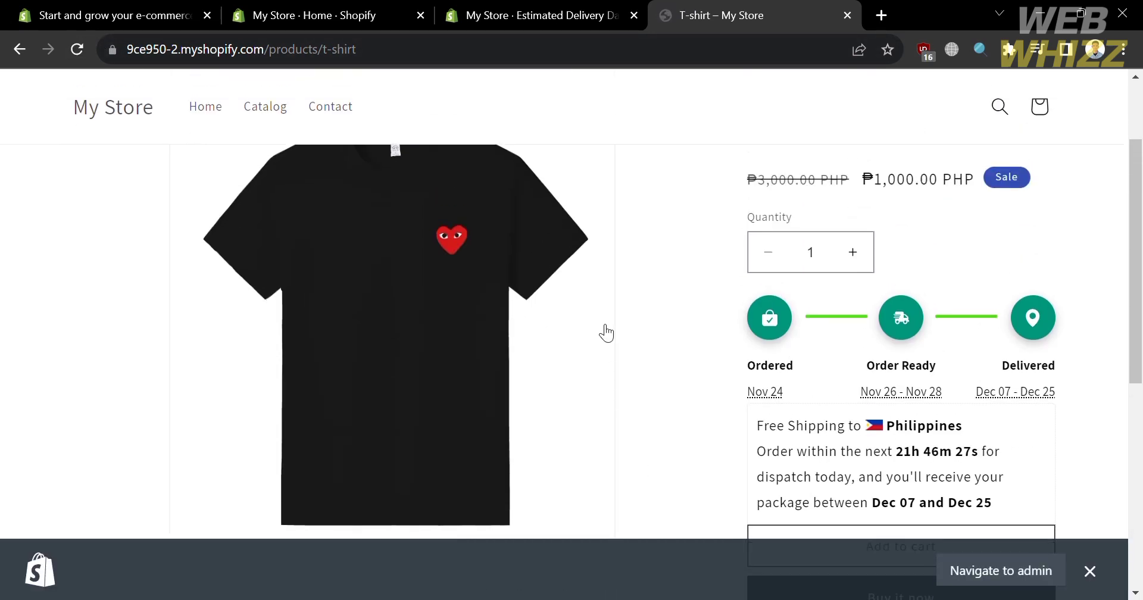
mouse_move(883, 387)
scroll(877, 385, "up", 2)
scroll(877, 385, "down", 4)
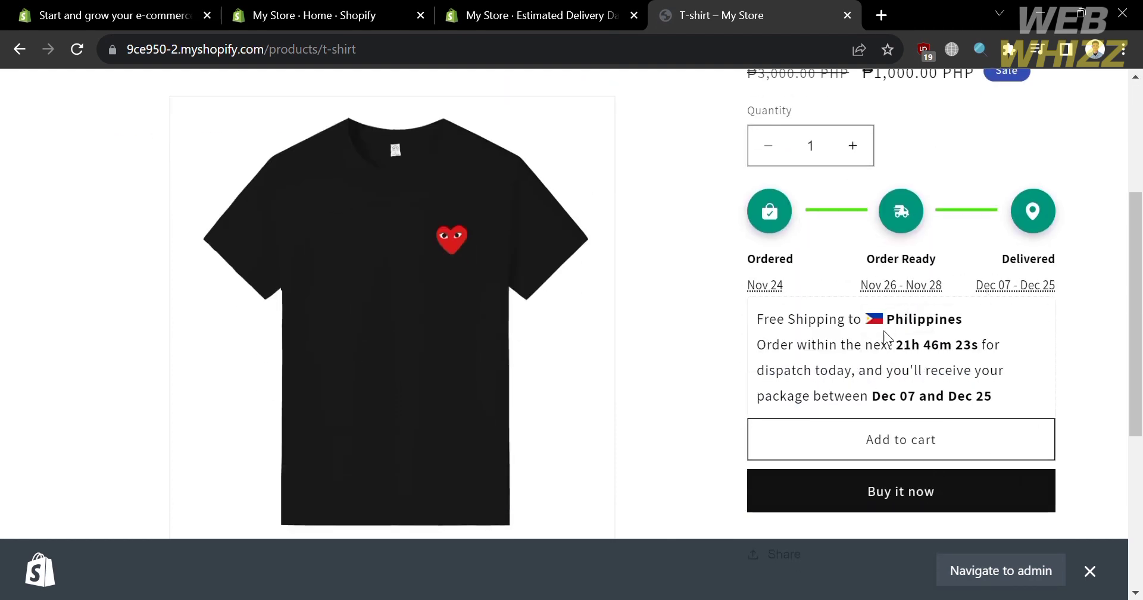
mouse_move(886, 293)
scroll(884, 294, "up", 1)
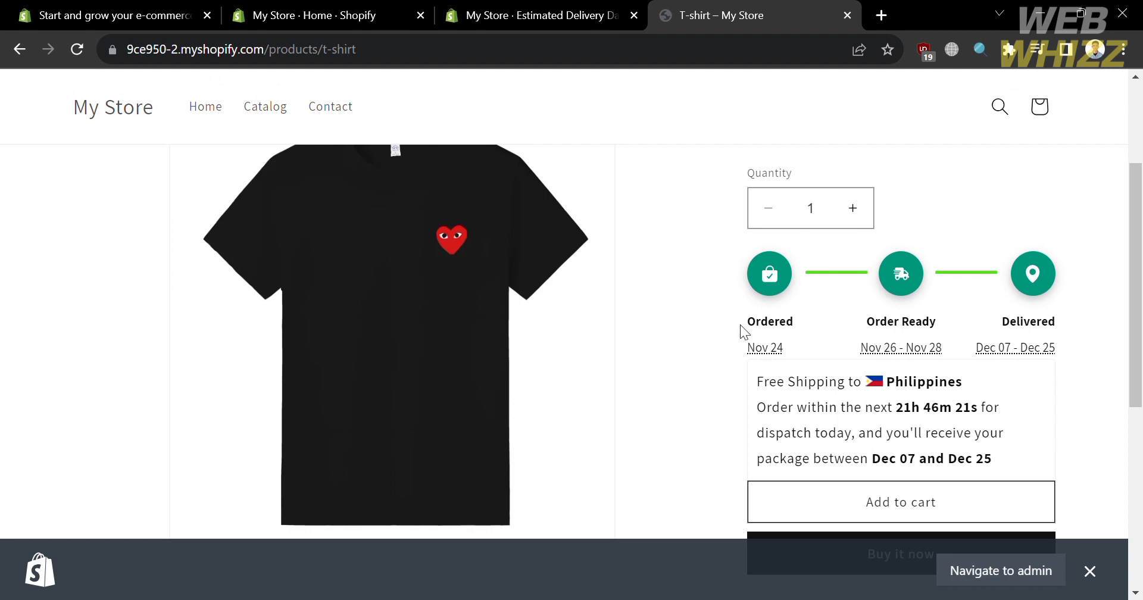
scroll(979, 306, "up", 2)
scroll(982, 306, "down", 3)
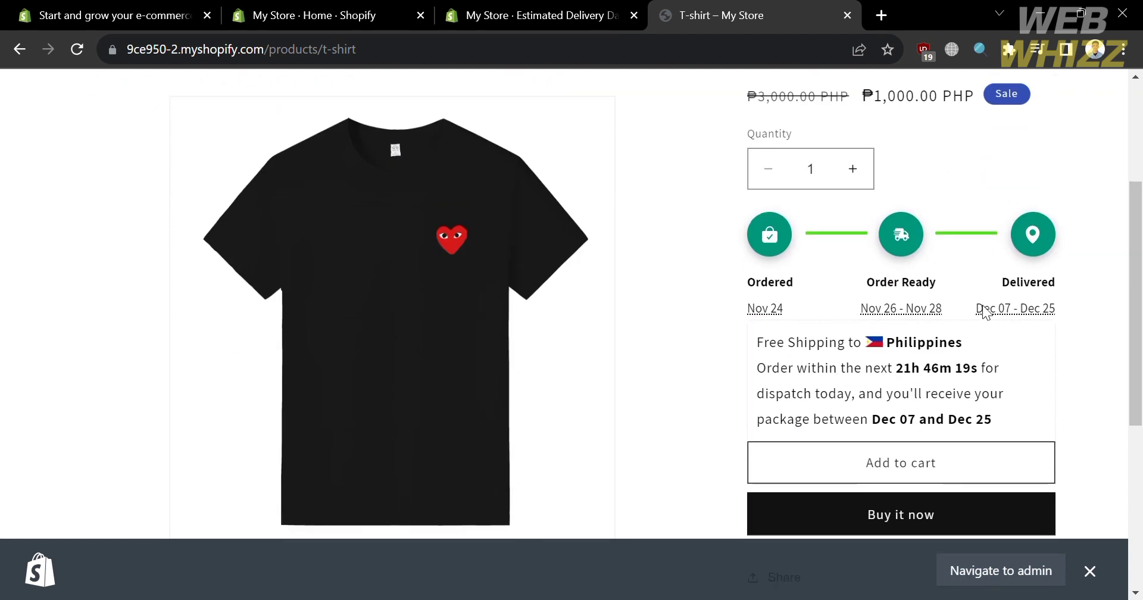